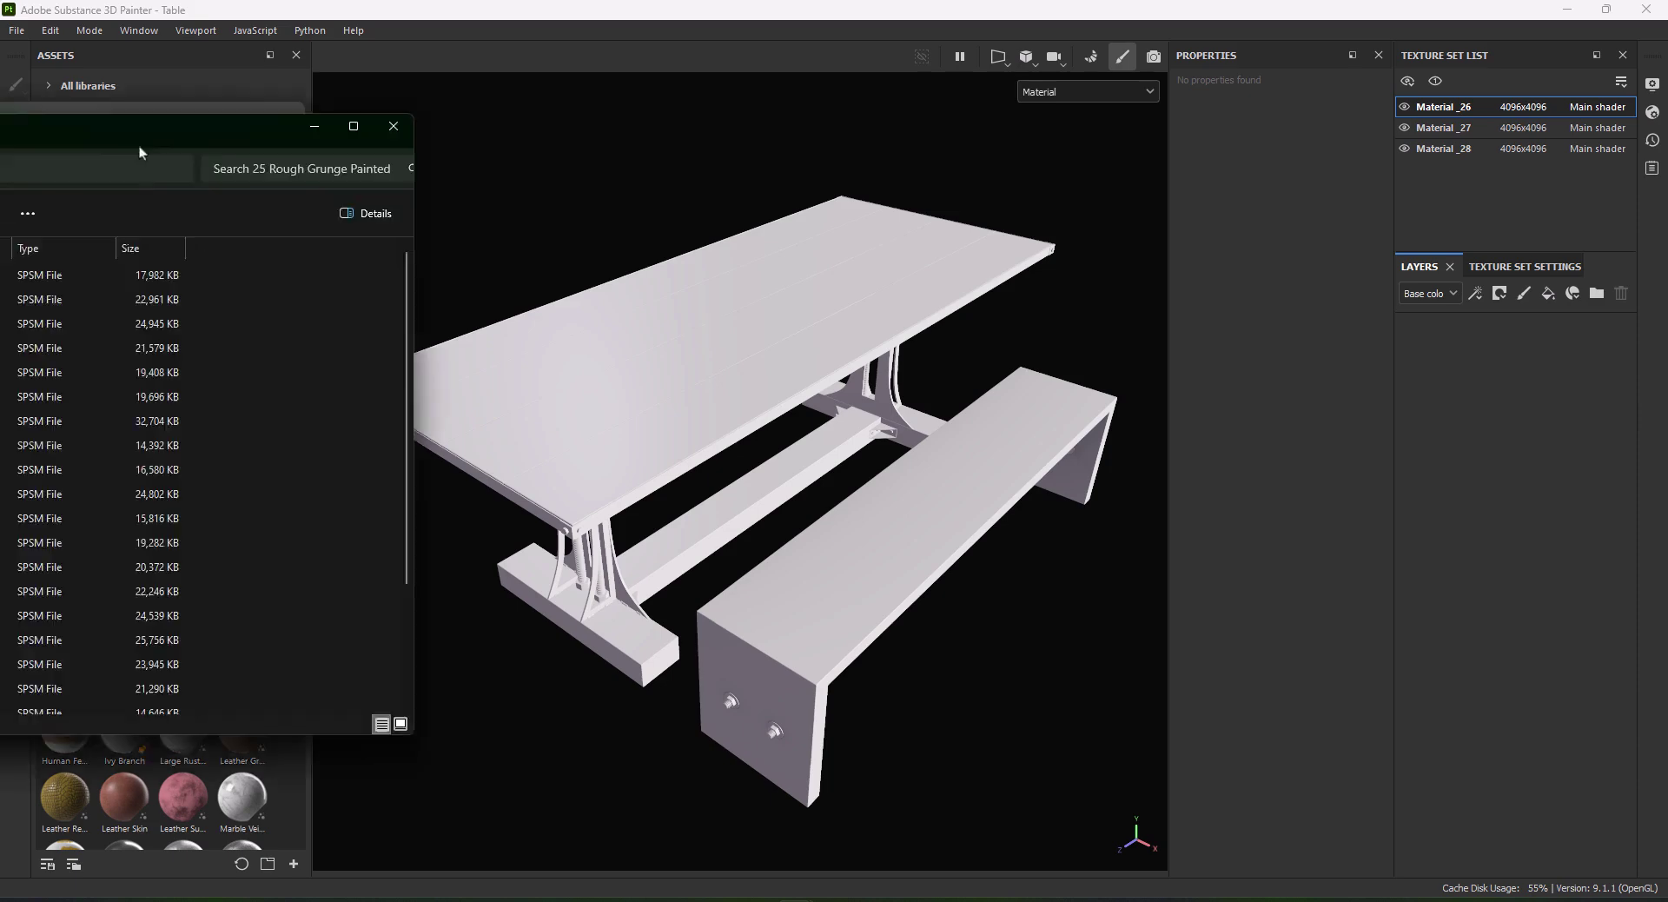
Step: Select all 25 Rough Grunge Painted Wood .spsm files and drag them into Substance Painter
key("ctrl+a")
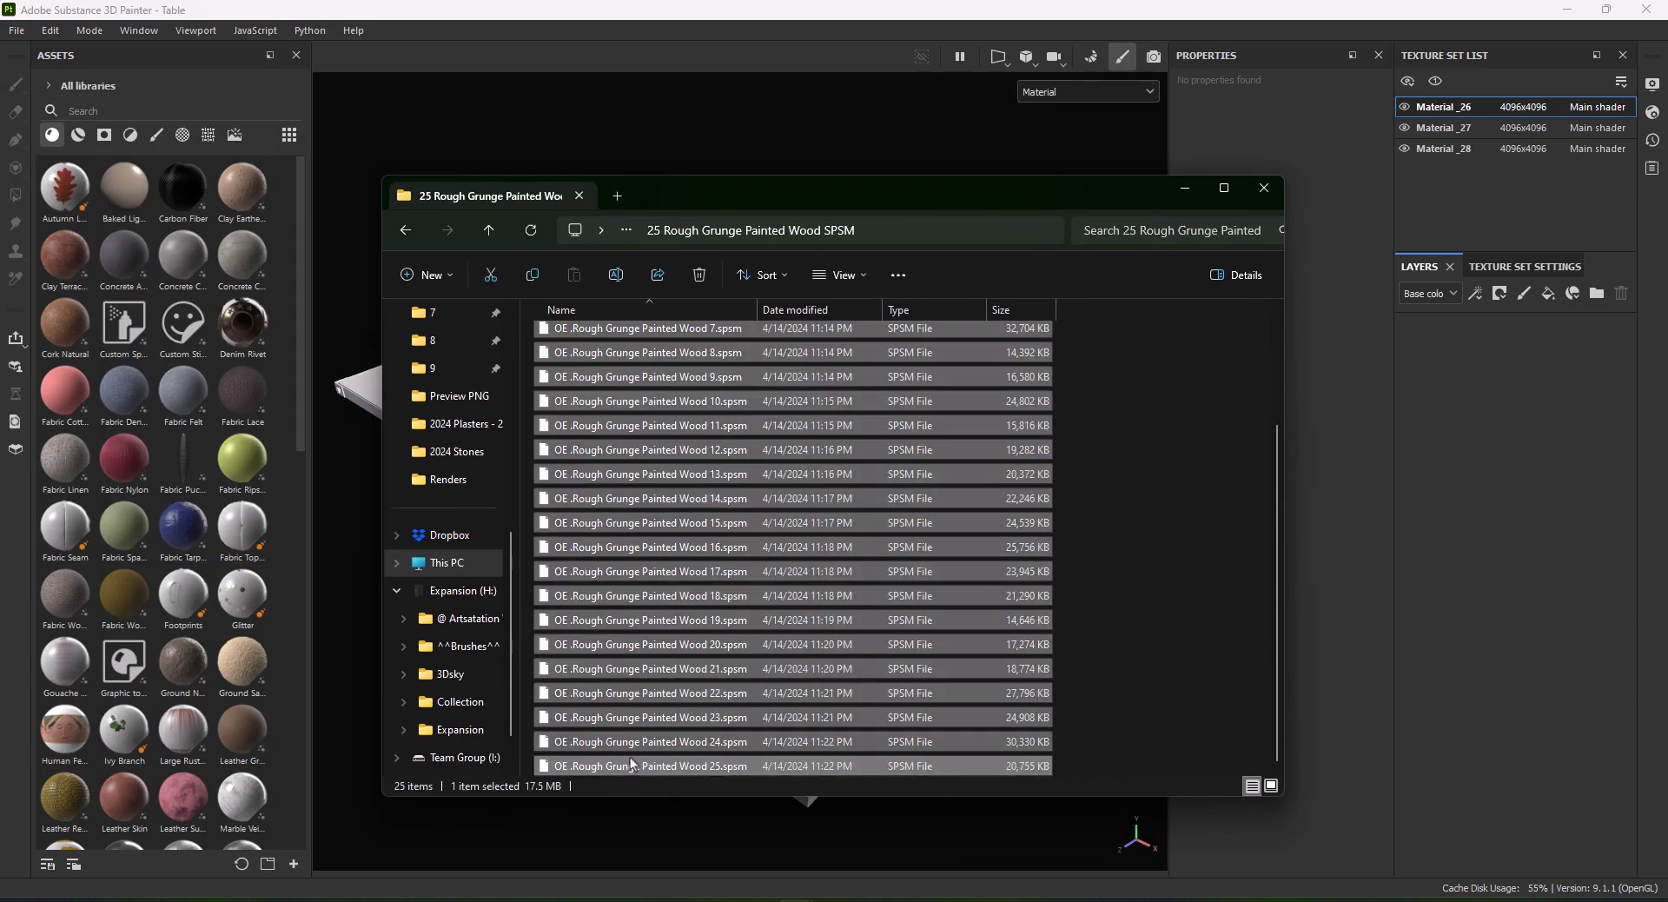
left_click_drag(591, 341, 227, 318)
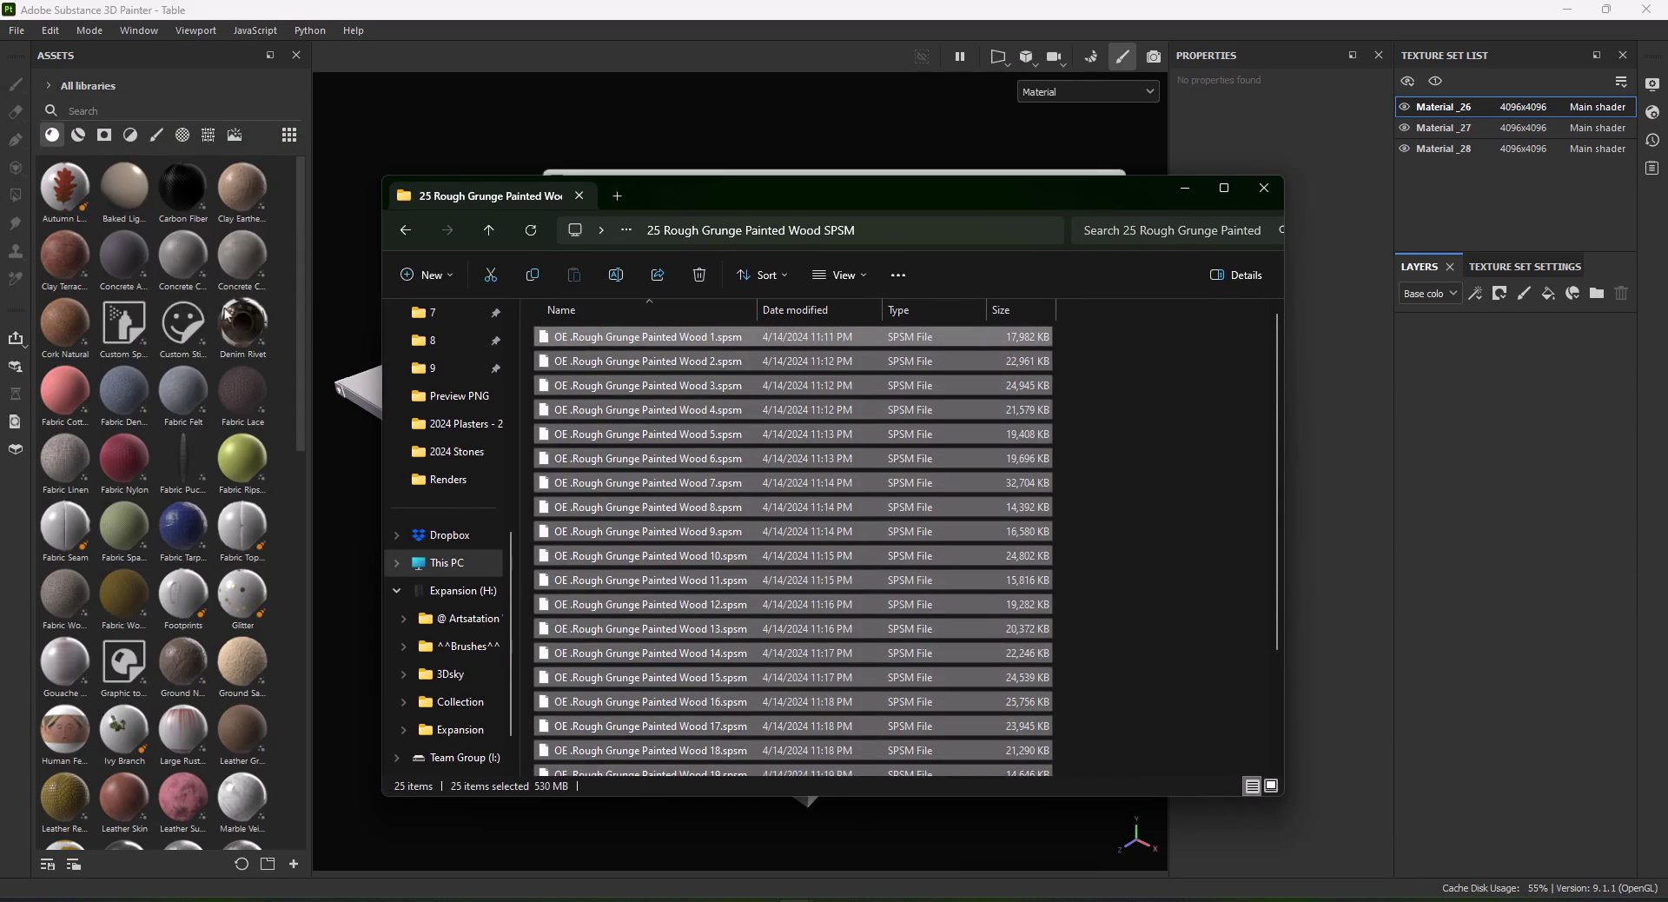
Step: Import the 25 smartmaterial resources into the current session
left_click(1183, 190)
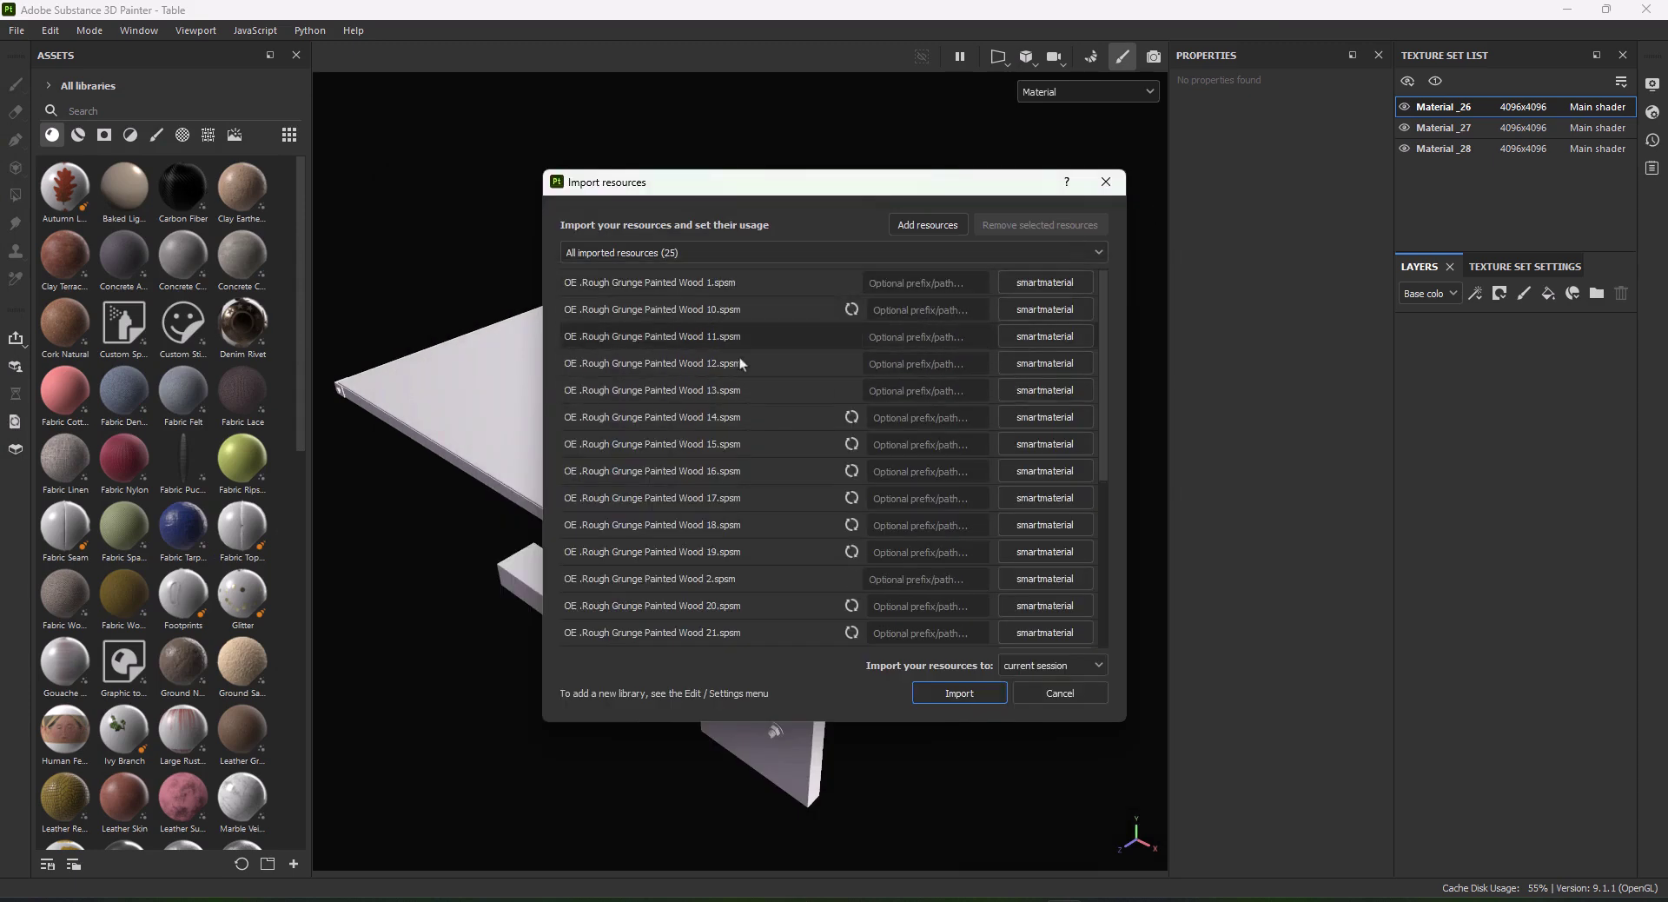
scroll(764, 417, "down", 4)
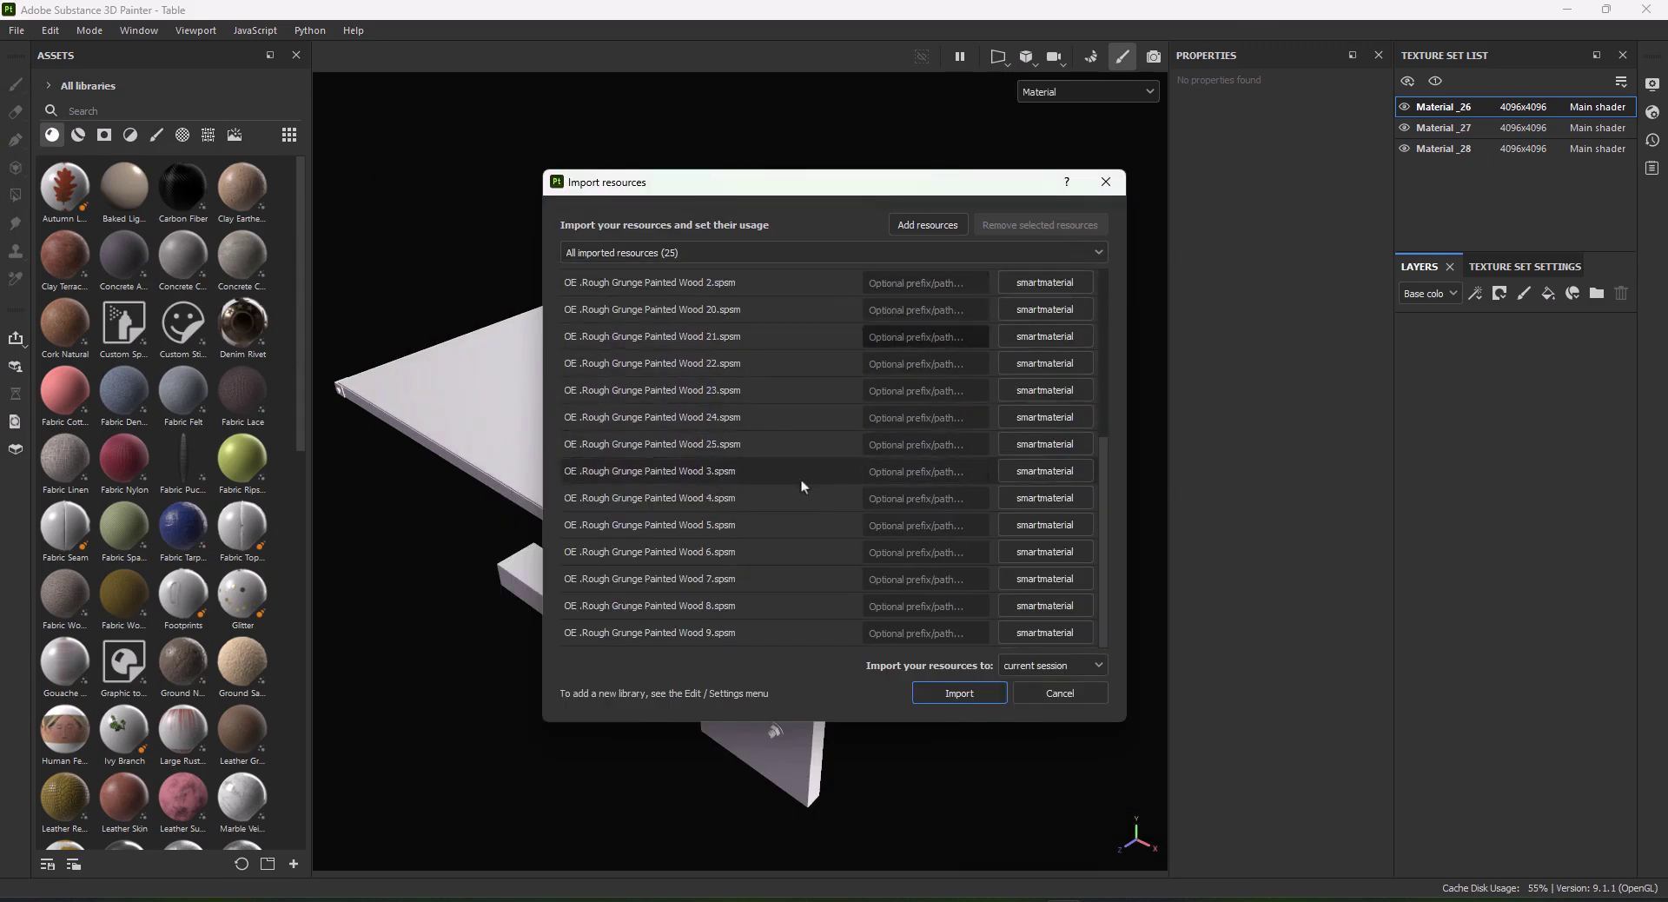
left_click(959, 694)
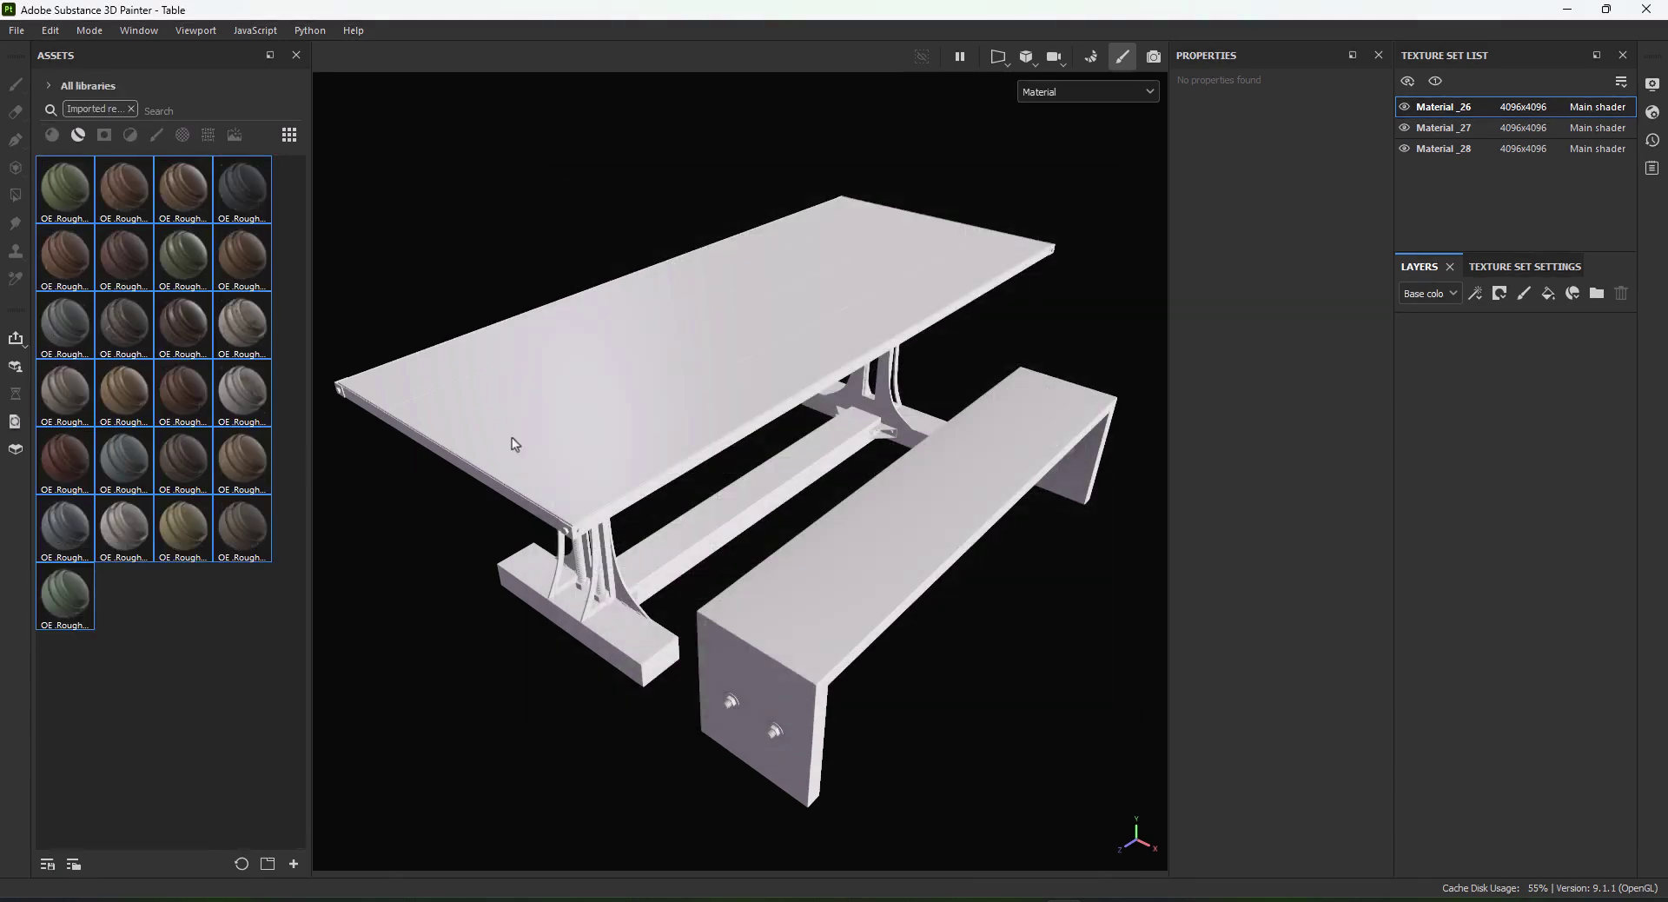
Step: Apply the green grunge painted wood to the table, inspect it, then swap in the second grunge material
left_click_drag(73, 195, 743, 391)
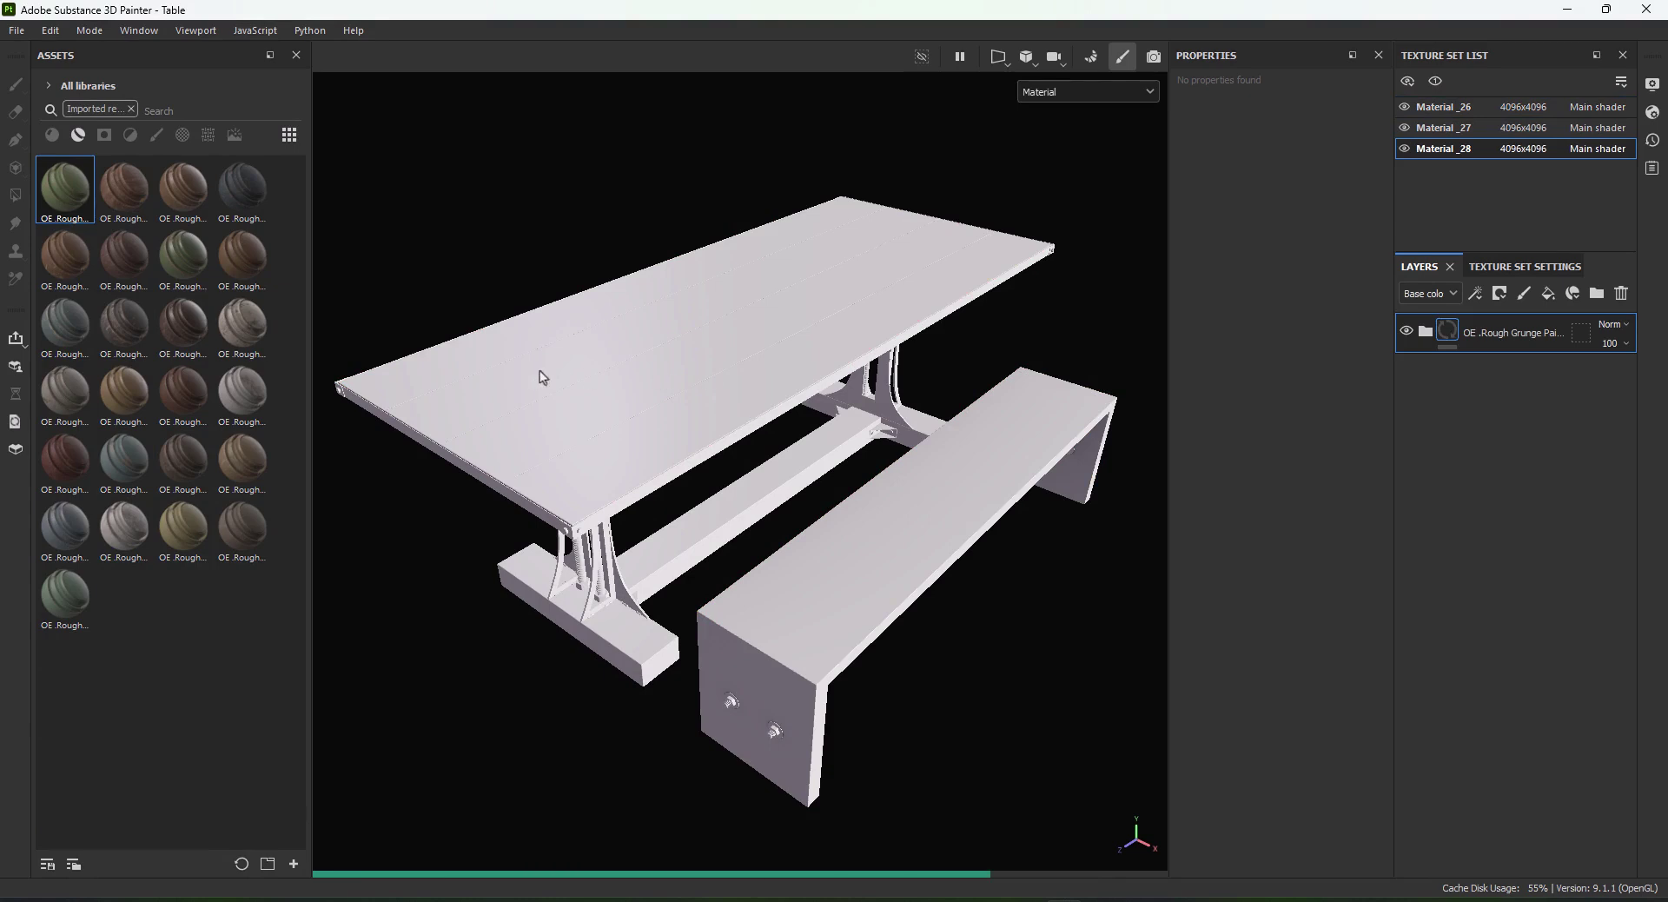
mouse_move(566, 385)
left_mouse_down("alt")
mouse_move(555, 396)
mouse_move(701, 414)
mouse_move(711, 347)
mouse_move(764, 357)
mouse_move(707, 440)
mouse_move(643, 395)
mouse_move(760, 383)
mouse_move(915, 409)
left_mouse_up("alt")
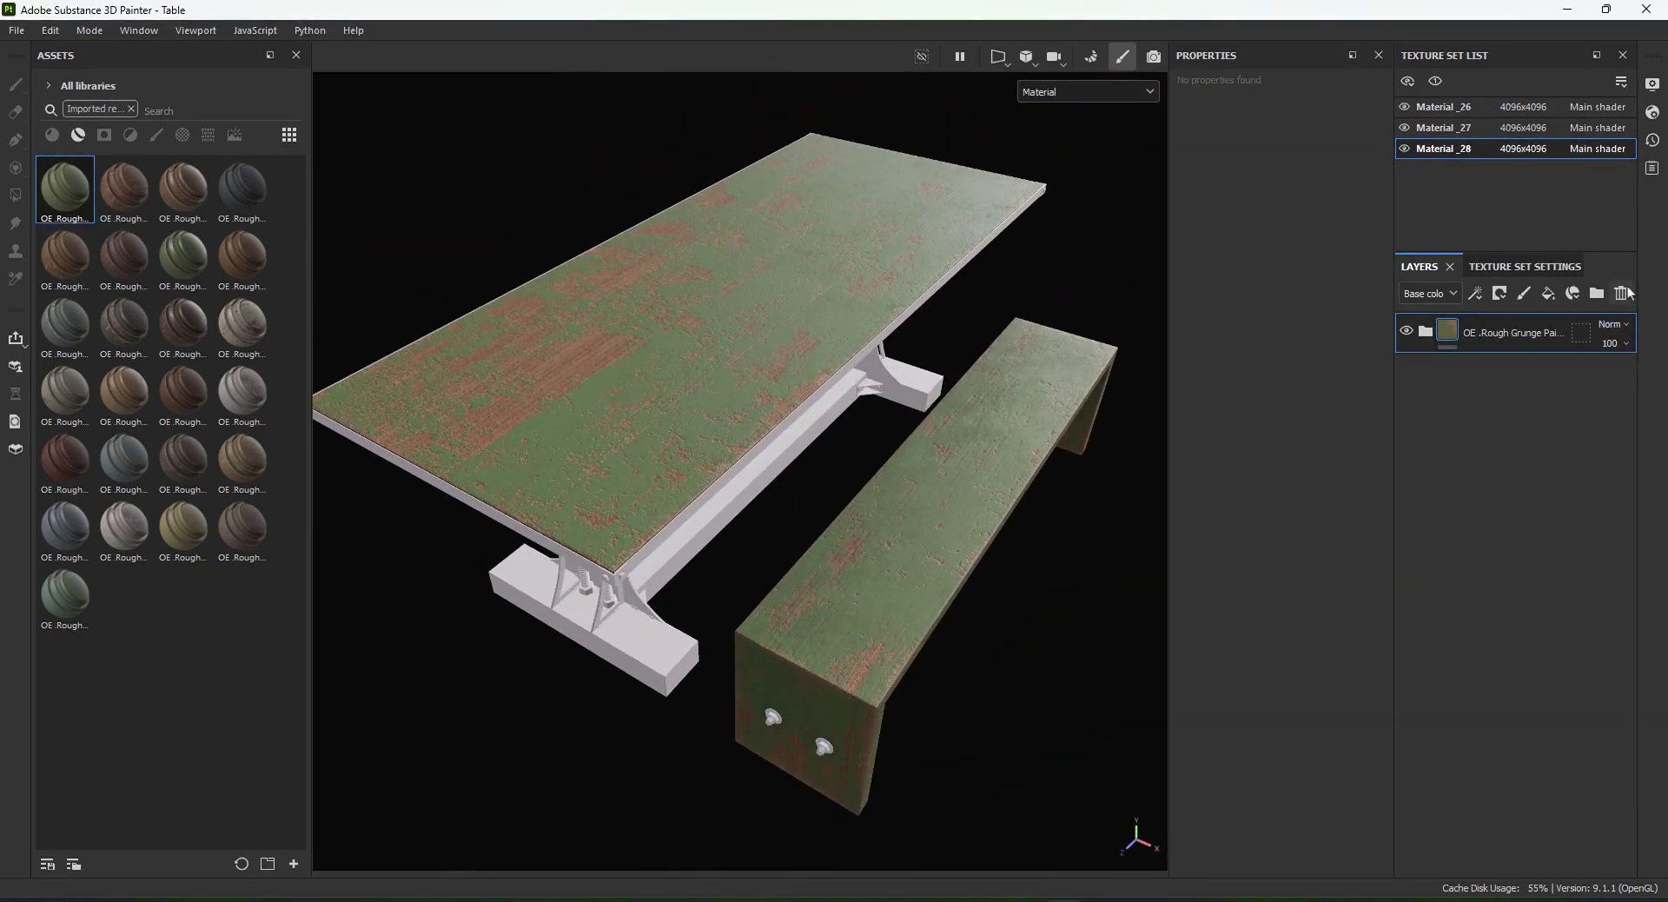
left_click_drag(124, 186, 768, 374)
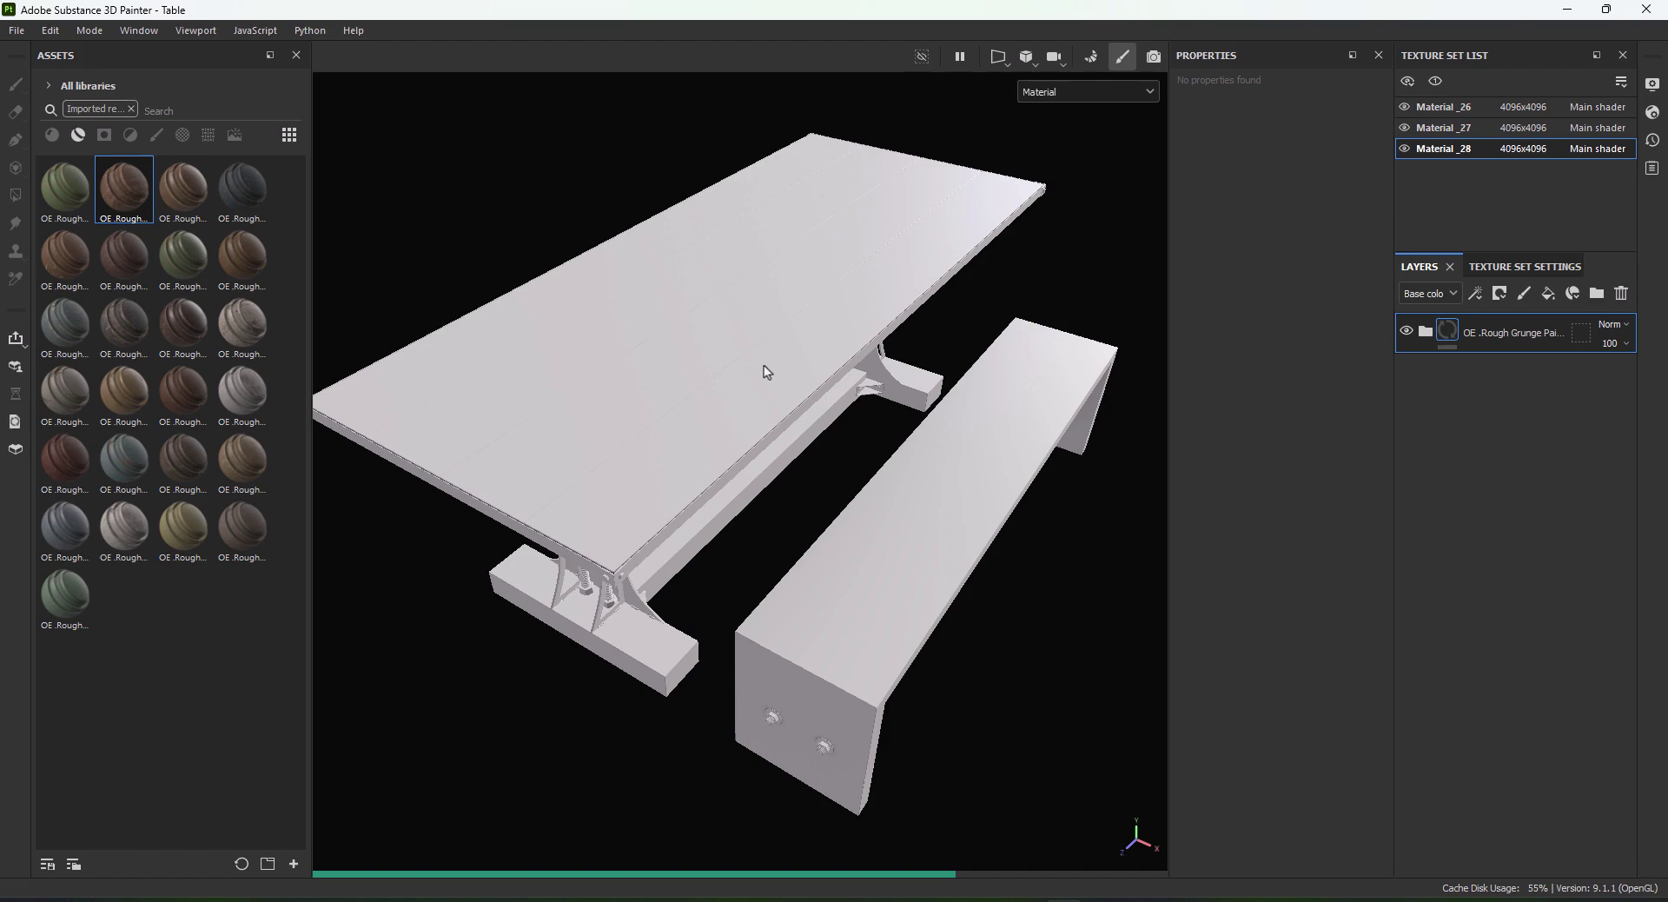
Step: Inspect the brown grunge wood on the table and bench, then delete its layer
scroll(616, 402, "up", 2)
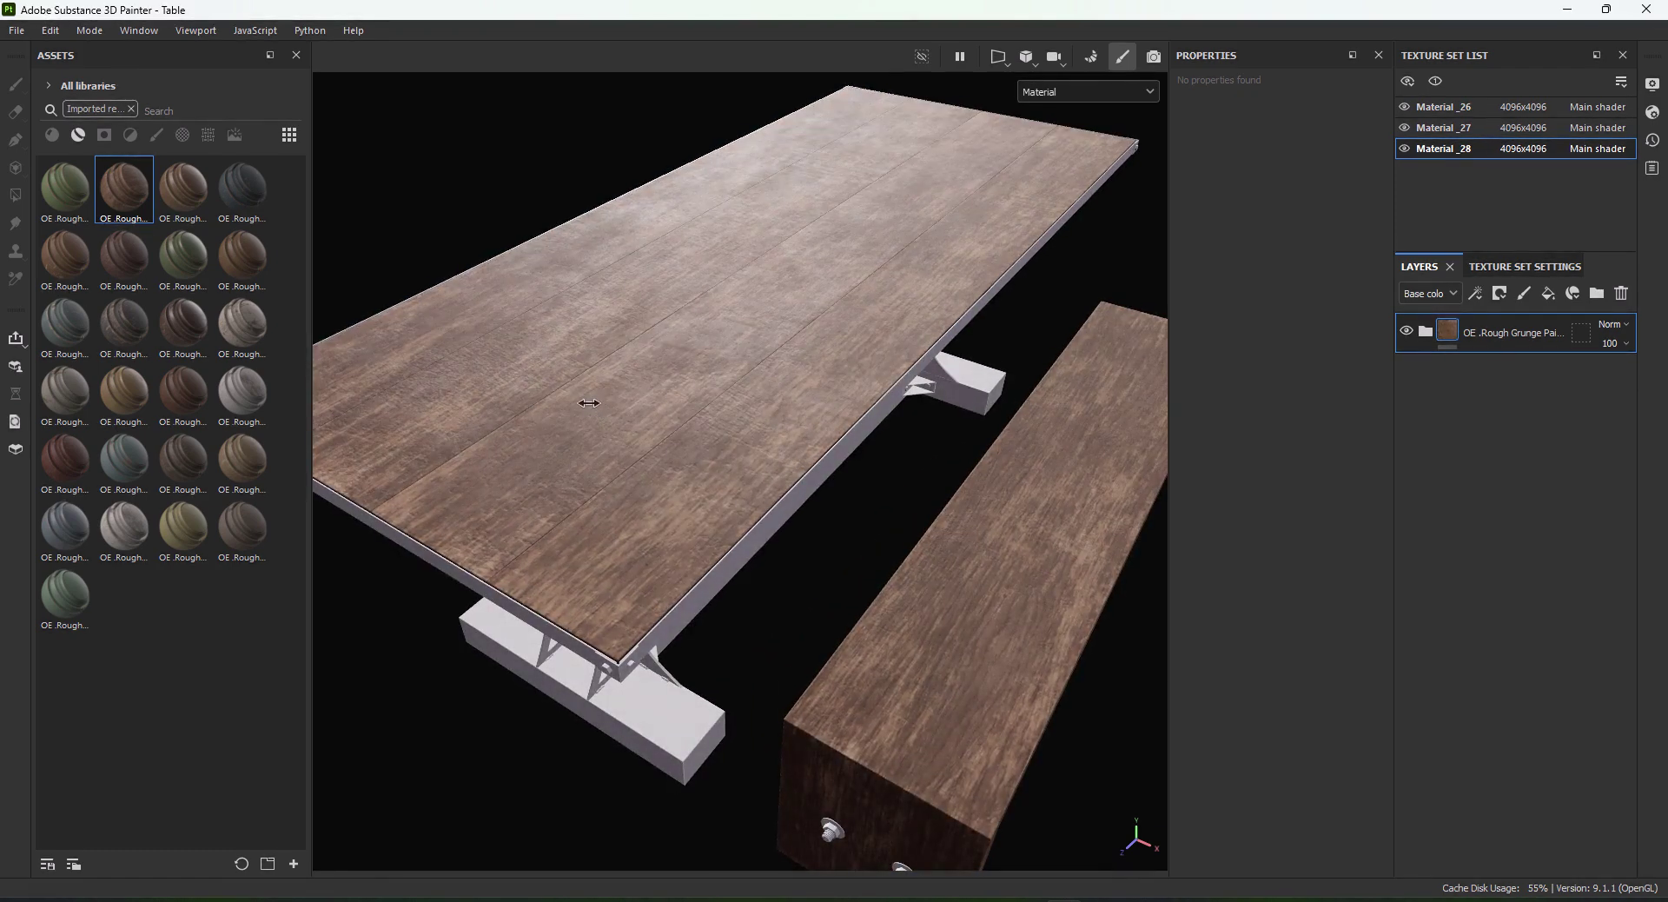
scroll(702, 389, "up", 3)
right_click_drag(702, 389, 750, 458, "alt")
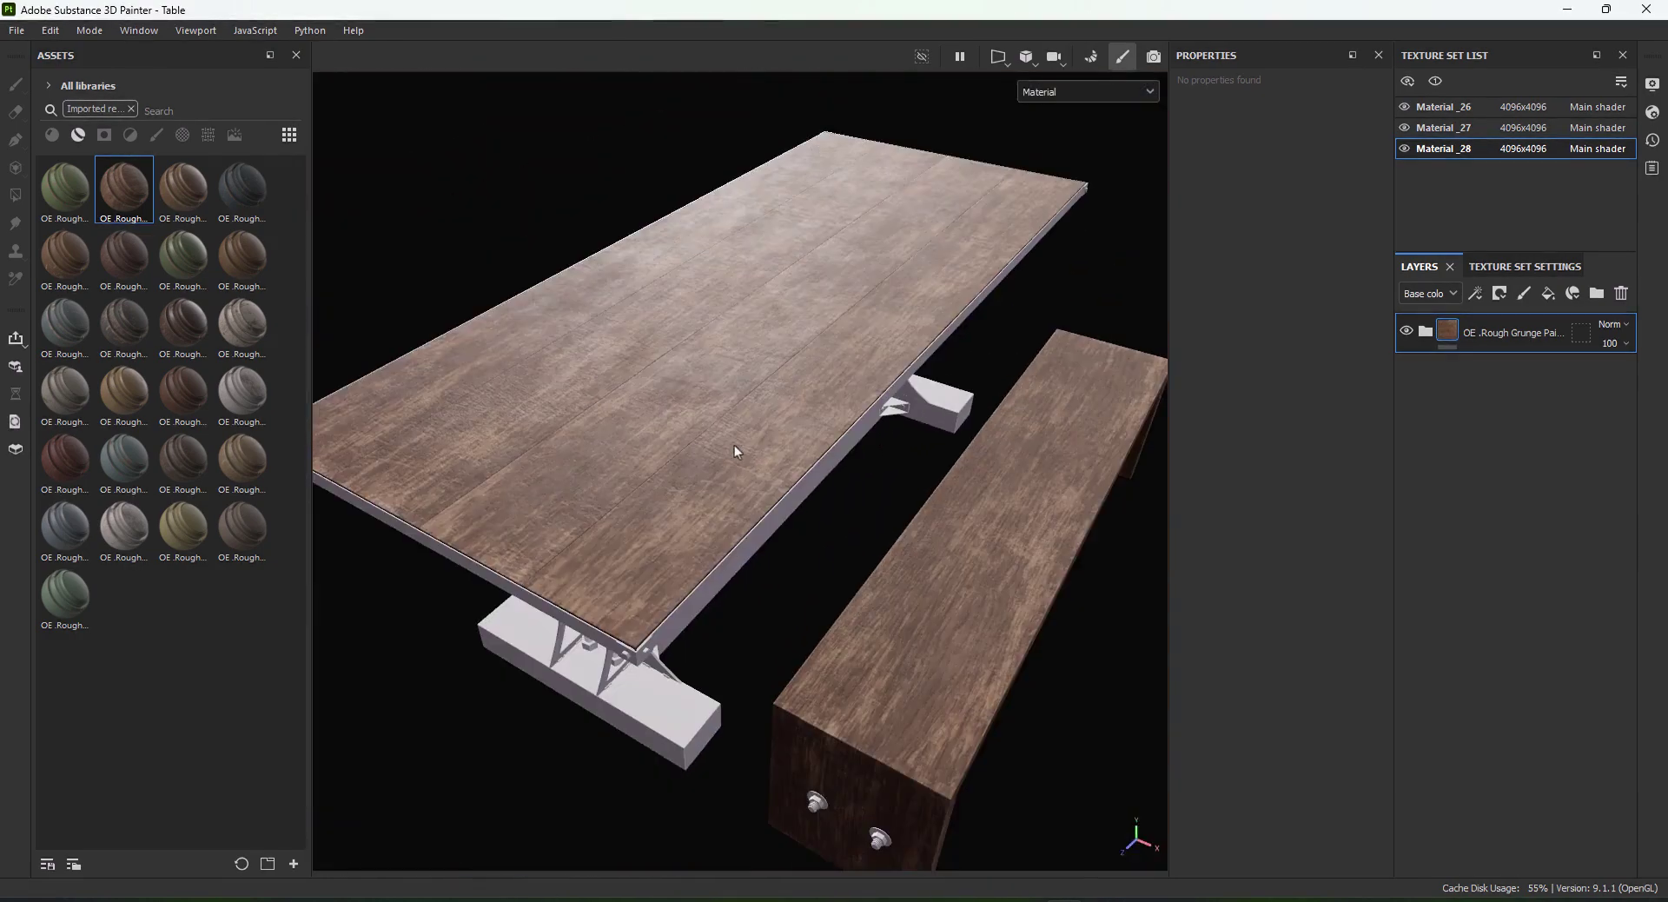
left_click(1623, 296)
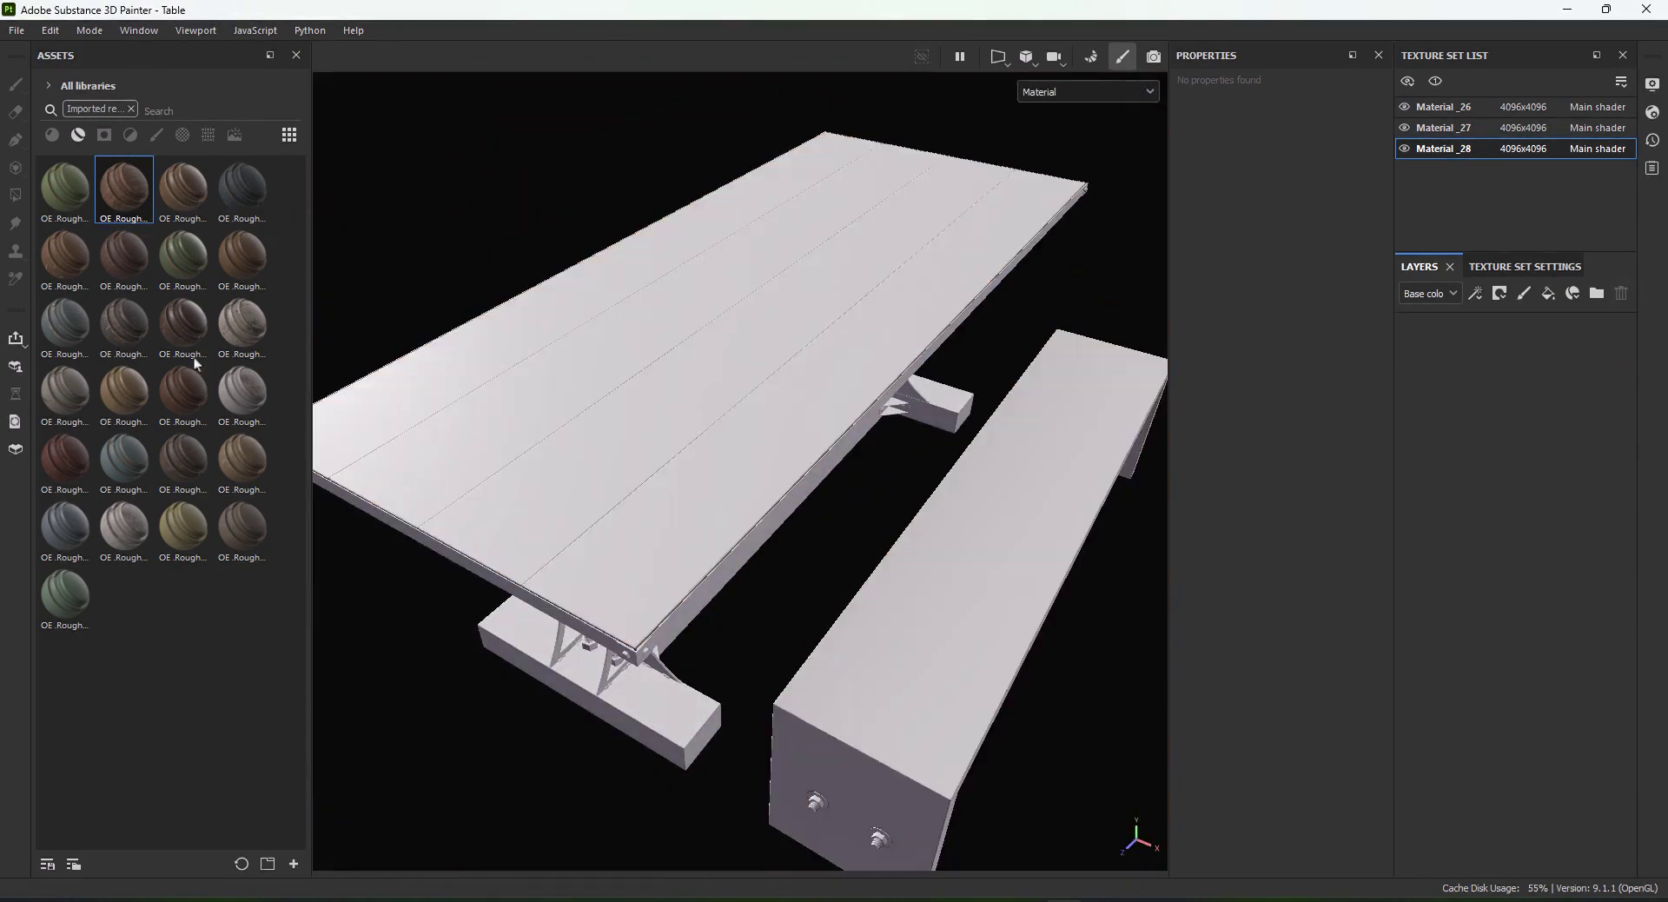
Step: Preview the dark worn grunge material on the table under rotated lighting, then delete its layer
left_click_drag(124, 324, 679, 391)
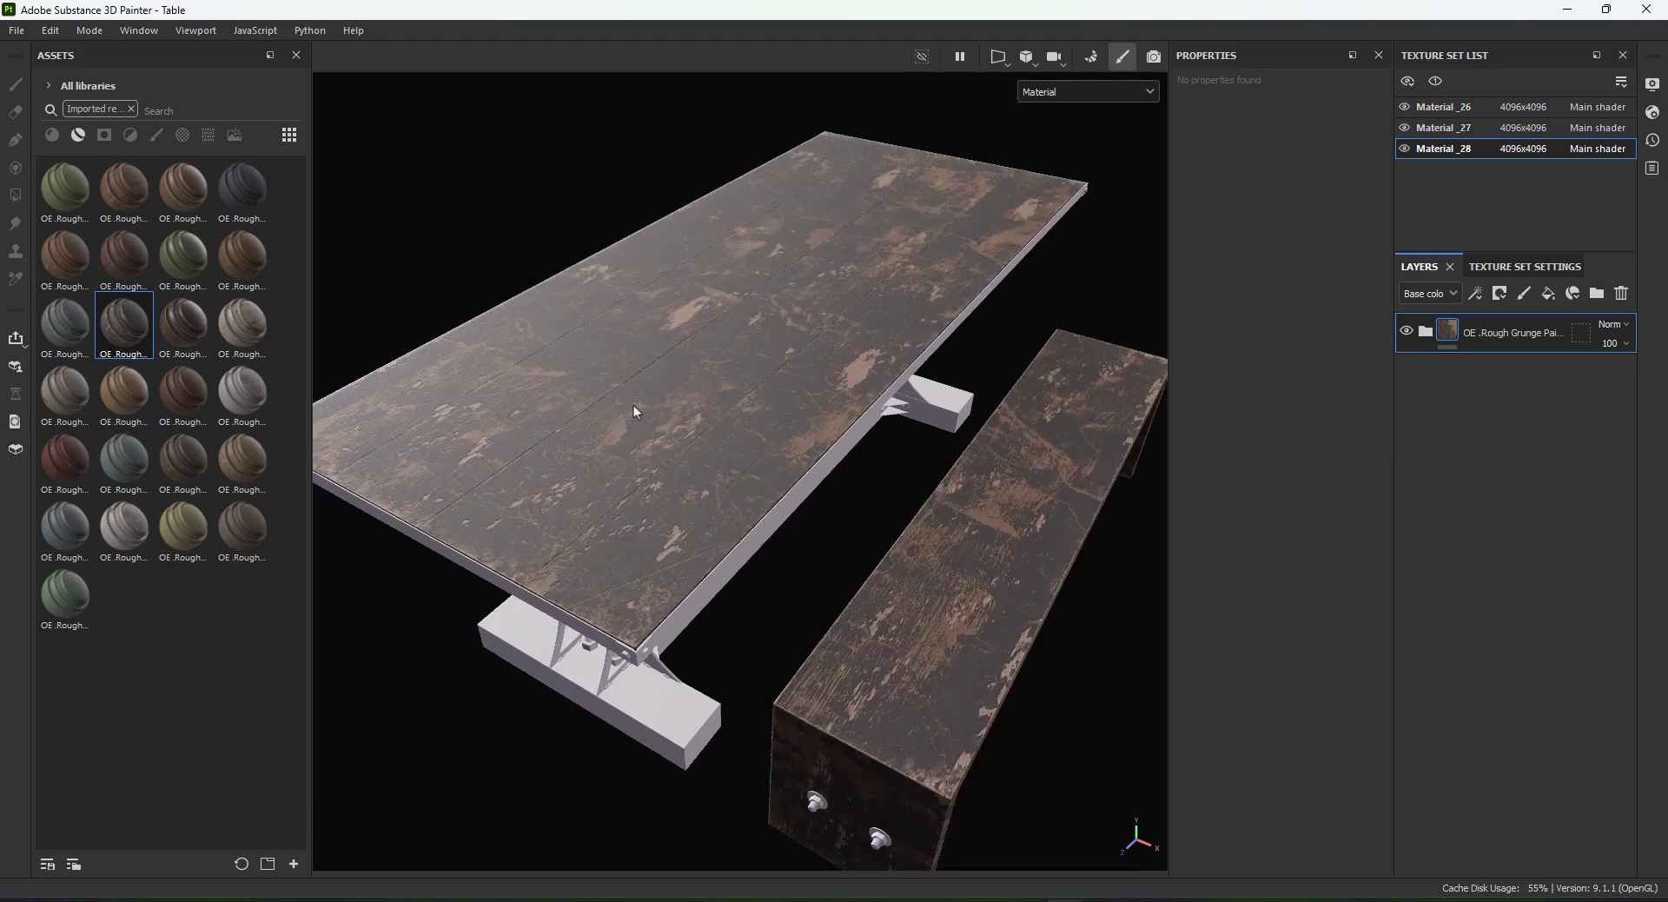
left_click_drag(702, 335, 697, 358, "alt")
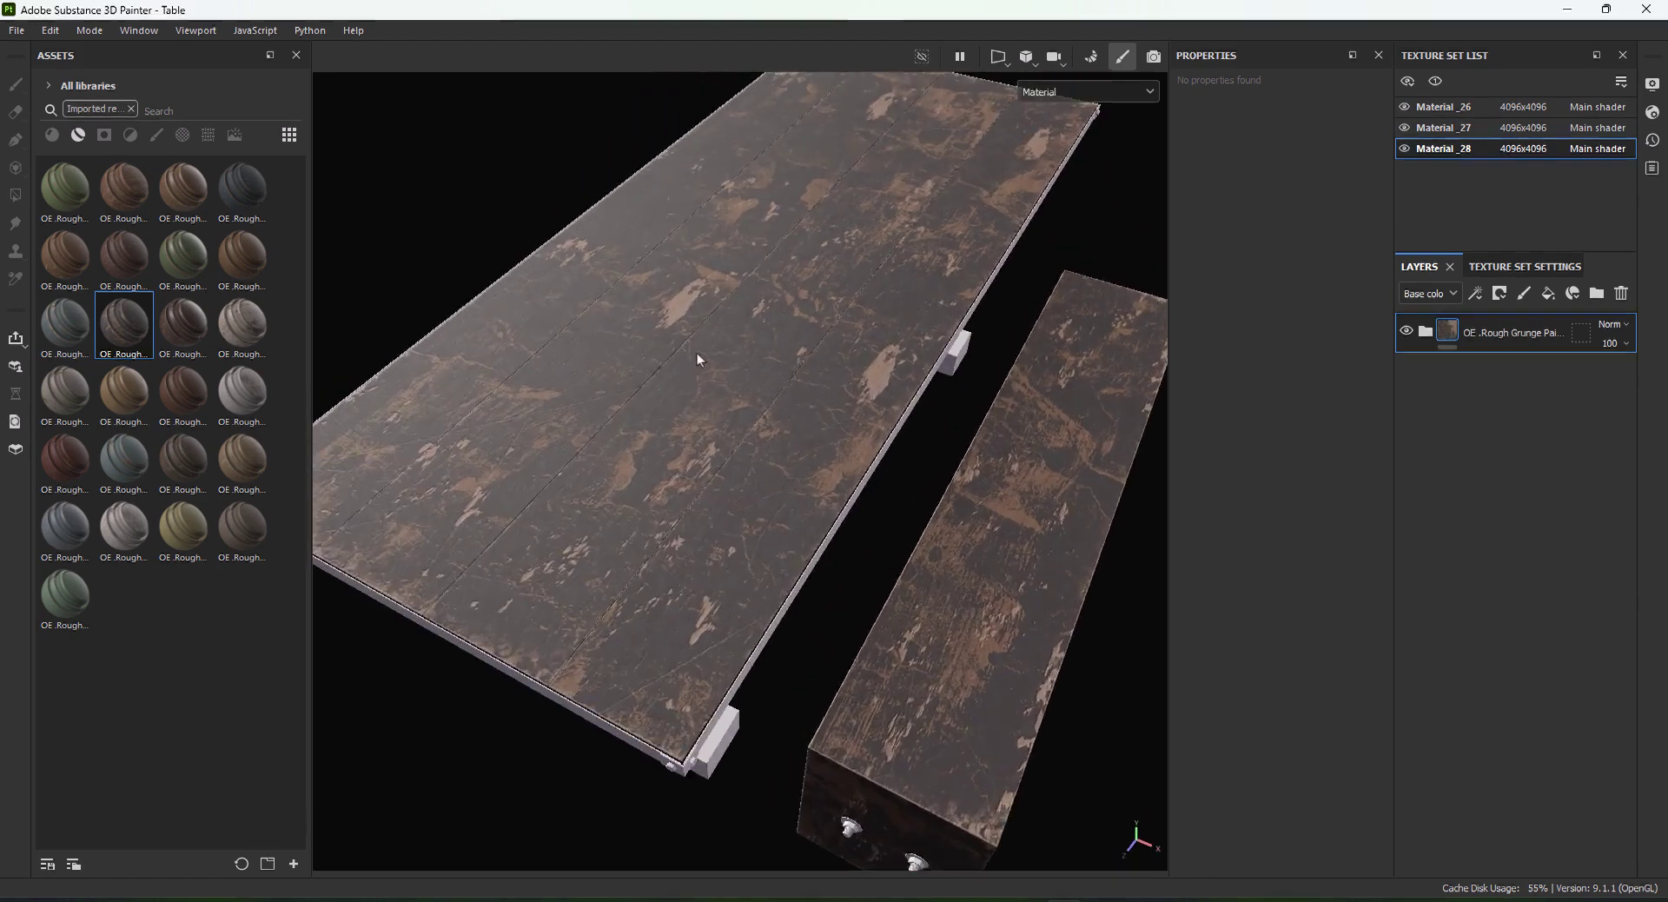
scroll(734, 347, "up", 5)
scroll(757, 440, "down", 3)
scroll(758, 410, "down", 3)
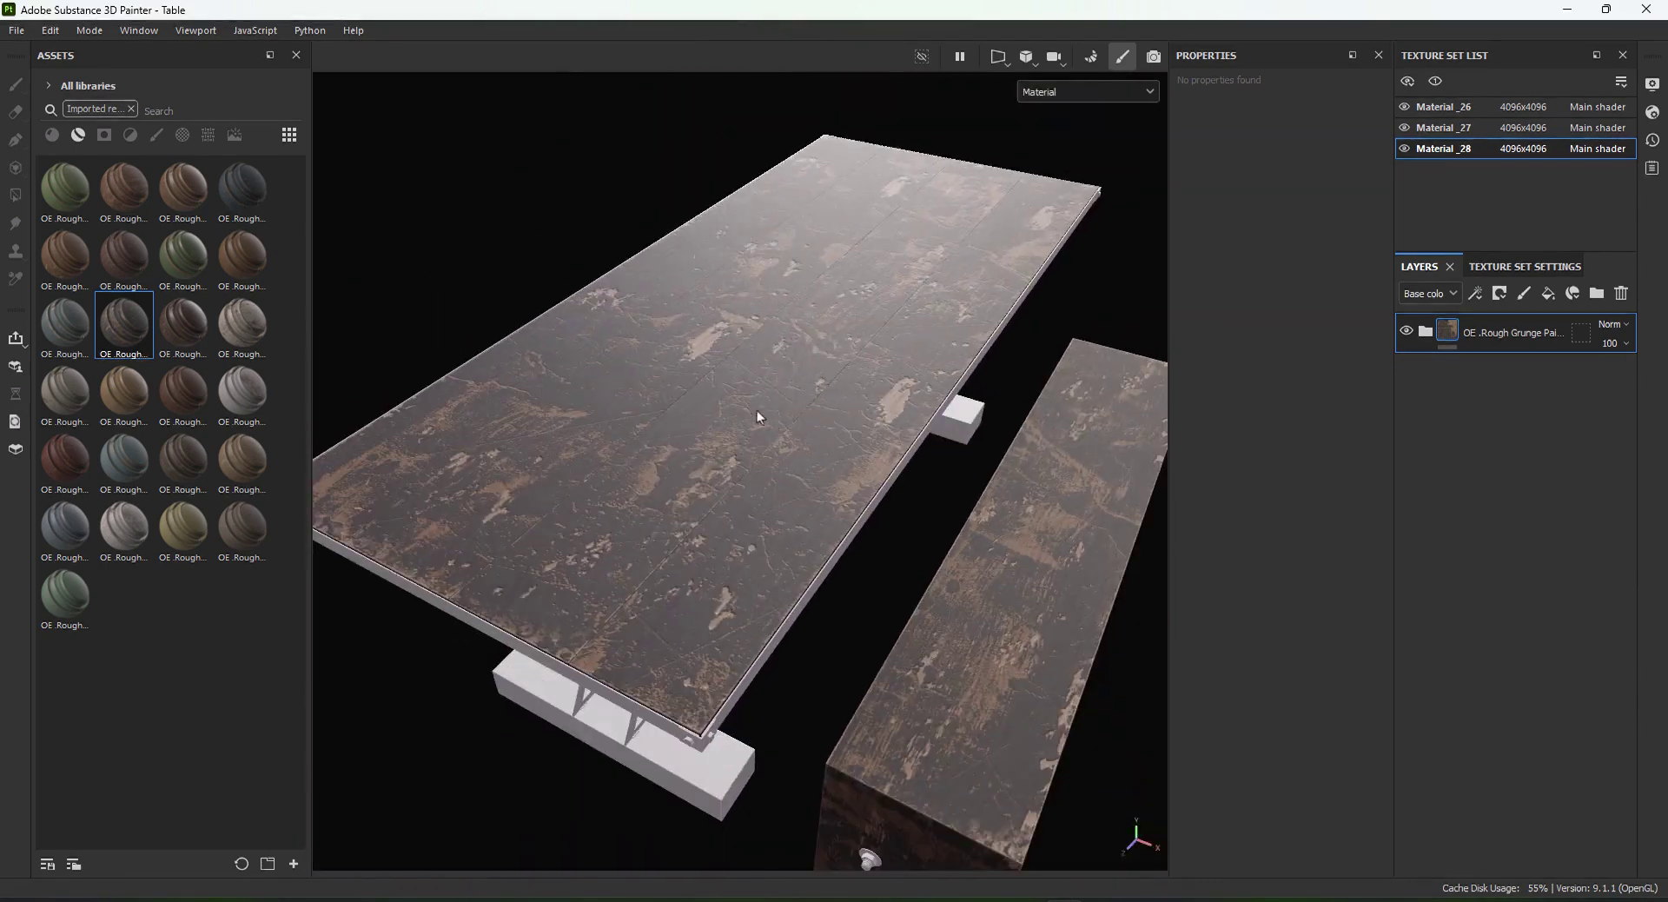
mouse_move(758, 410)
left_mouse_down("alt")
mouse_move(666, 457)
mouse_move(749, 442)
left_mouse_up("alt")
right_click_drag(749, 443, 736, 453, "shift")
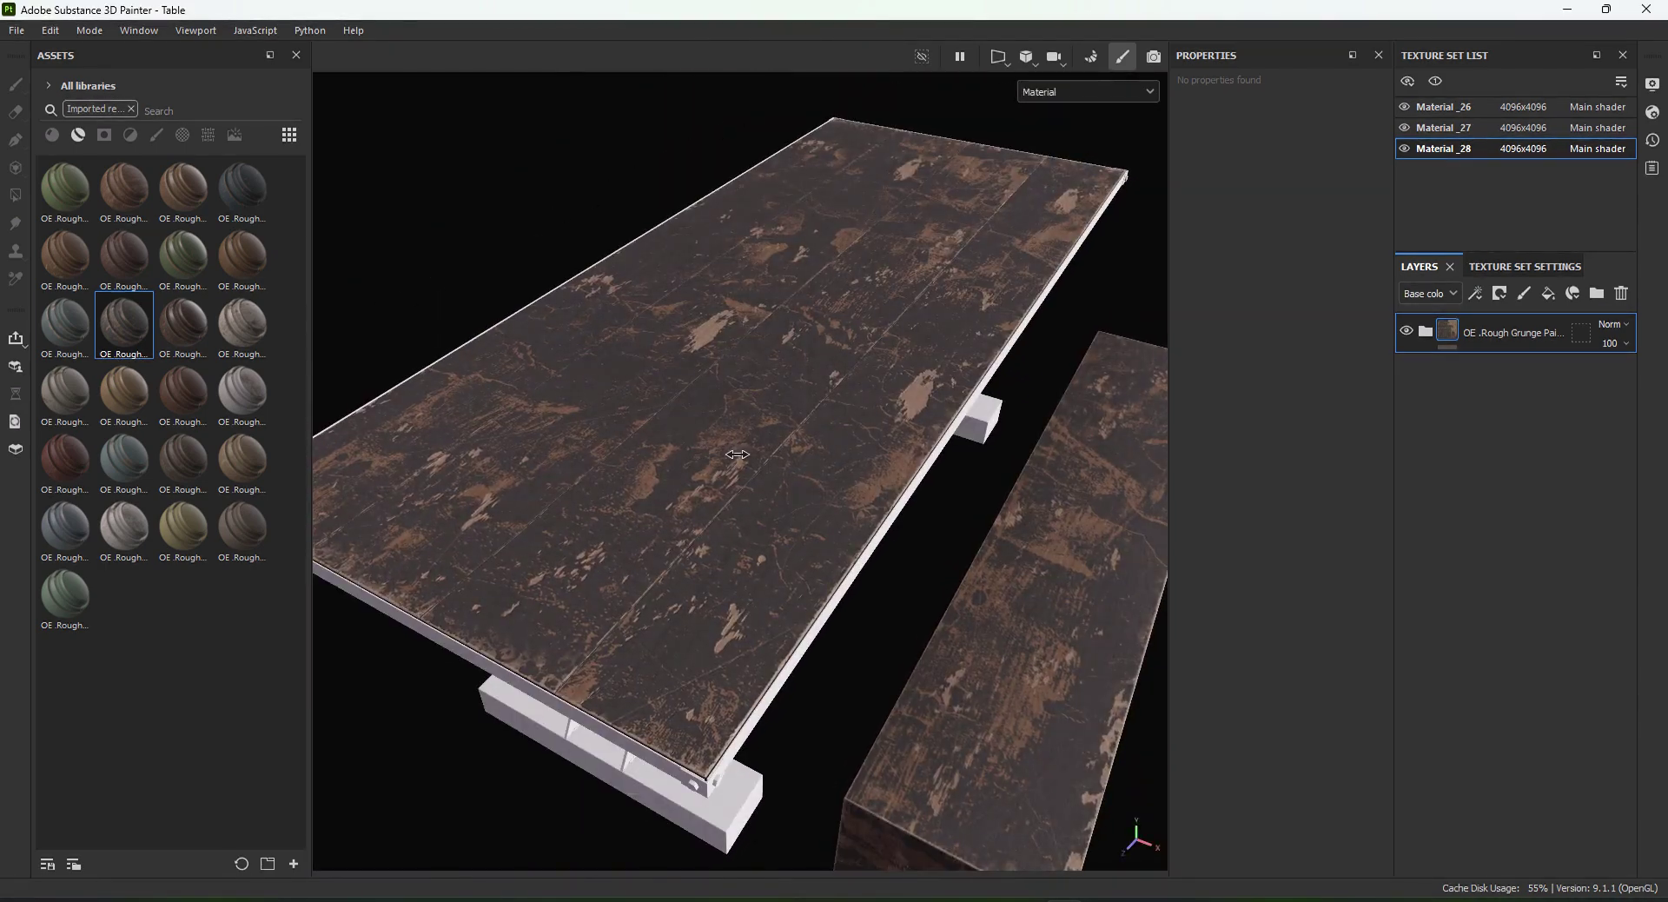
left_click(1622, 293)
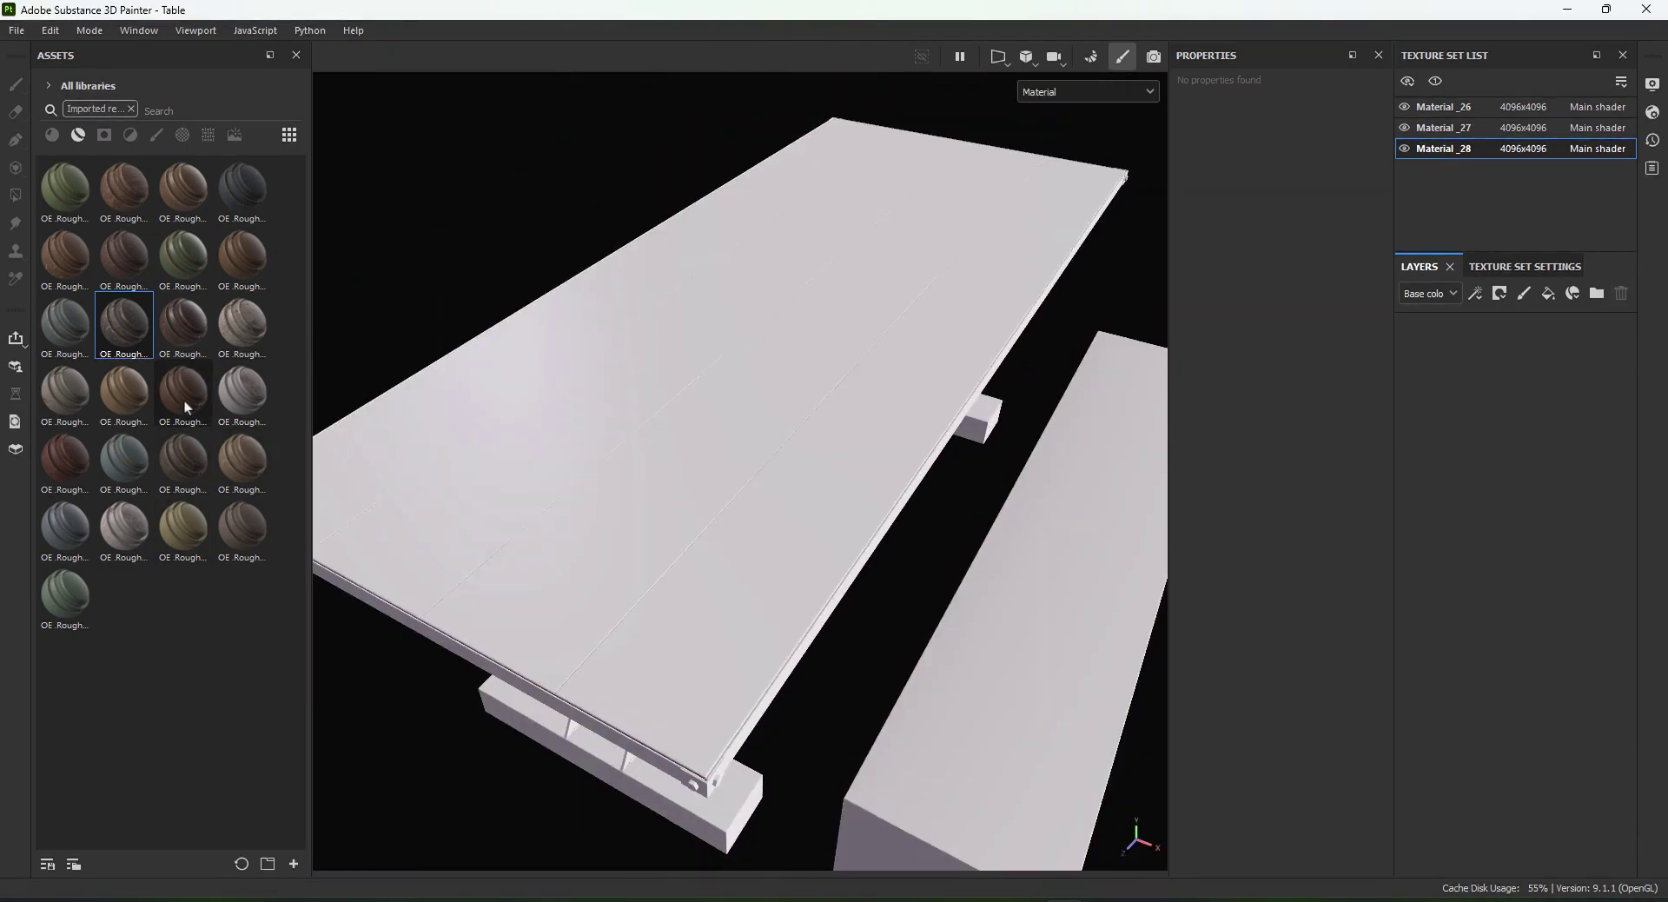
Step: Apply the pale grey grunge material to the table and orbit to show the legs
left_click_drag(243, 391, 682, 415)
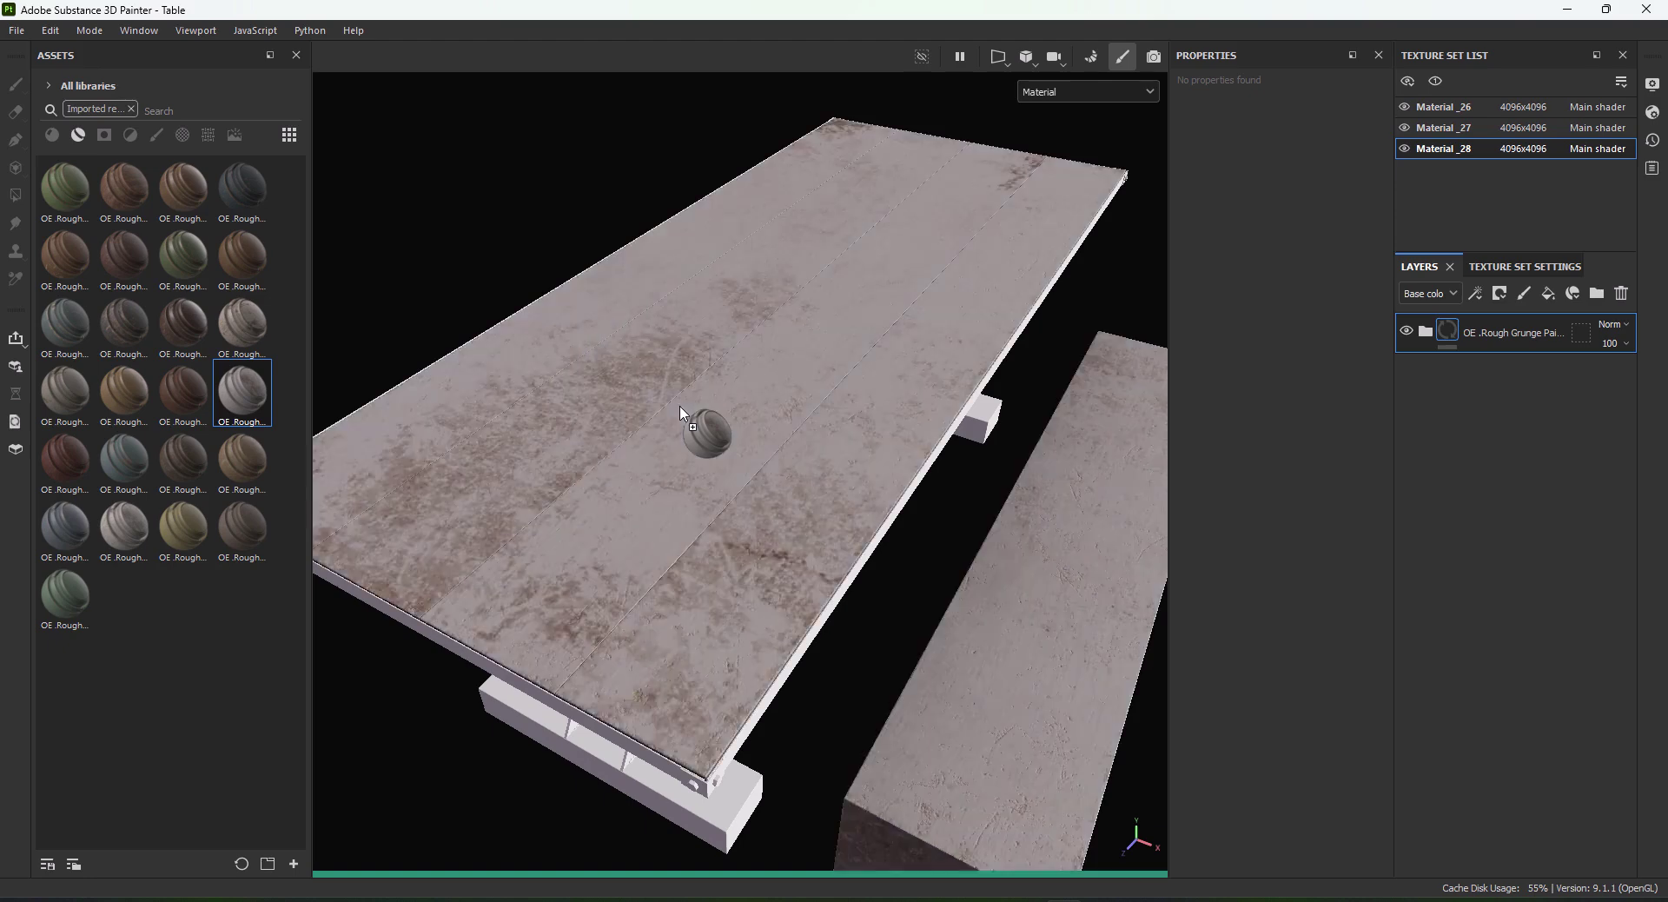
scroll(745, 419, "up", 3)
left_click_drag(746, 426, 710, 462, "alt")
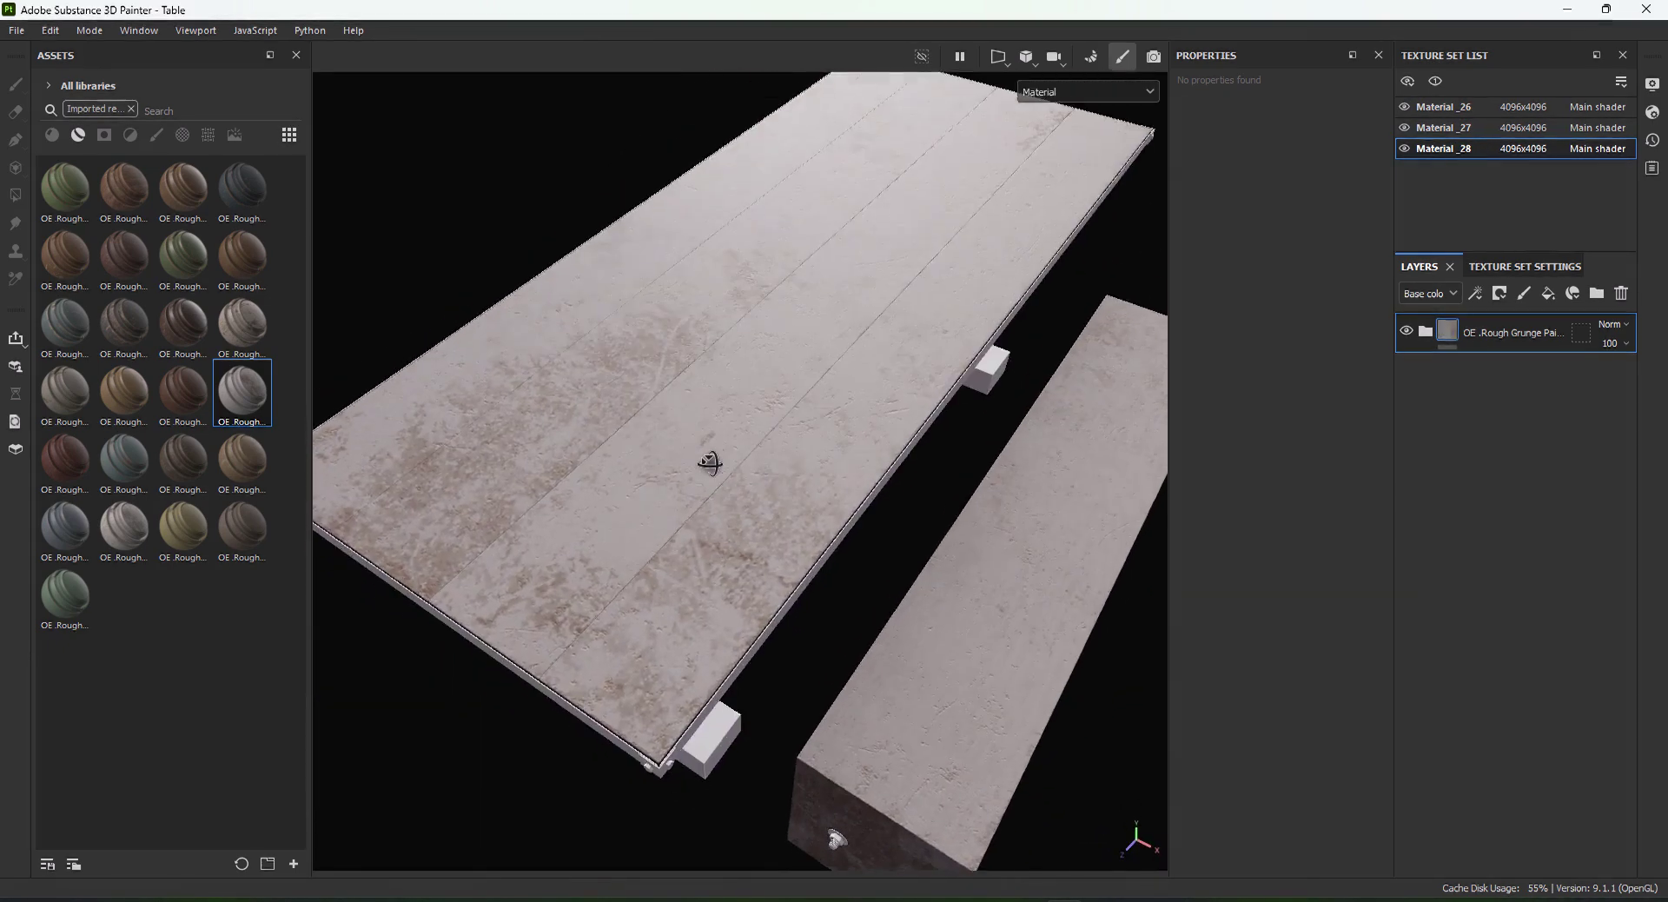
right_click_drag(710, 462, 837, 608, "alt")
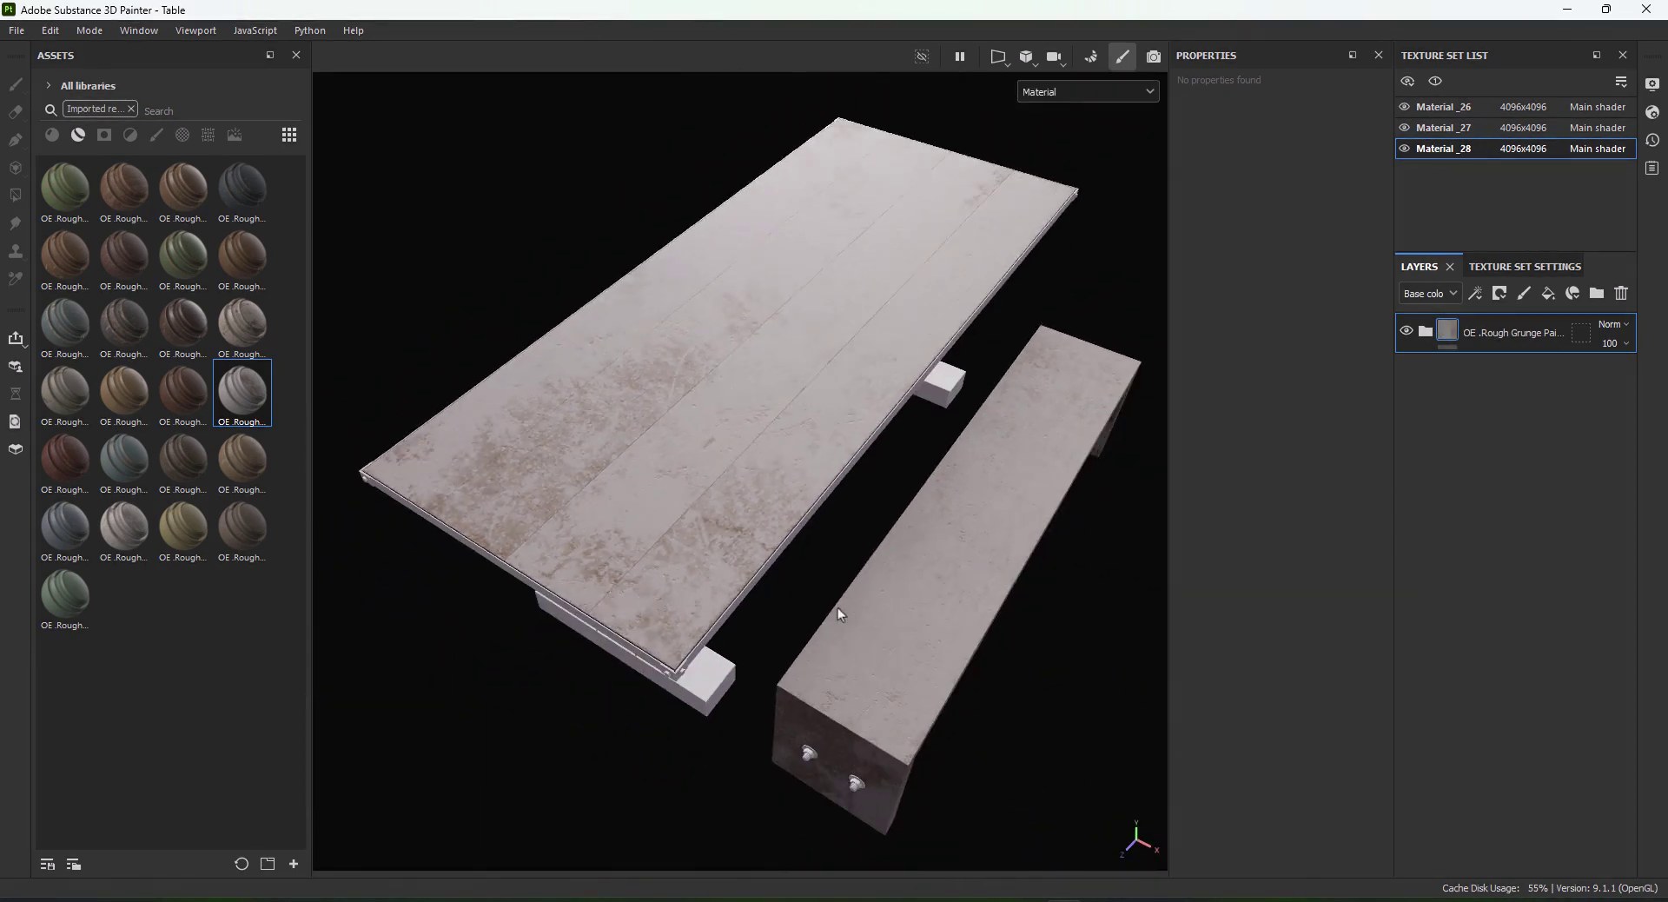
left_click_drag(837, 608, 786, 576, "alt")
right_click_drag(786, 576, 861, 552, "alt")
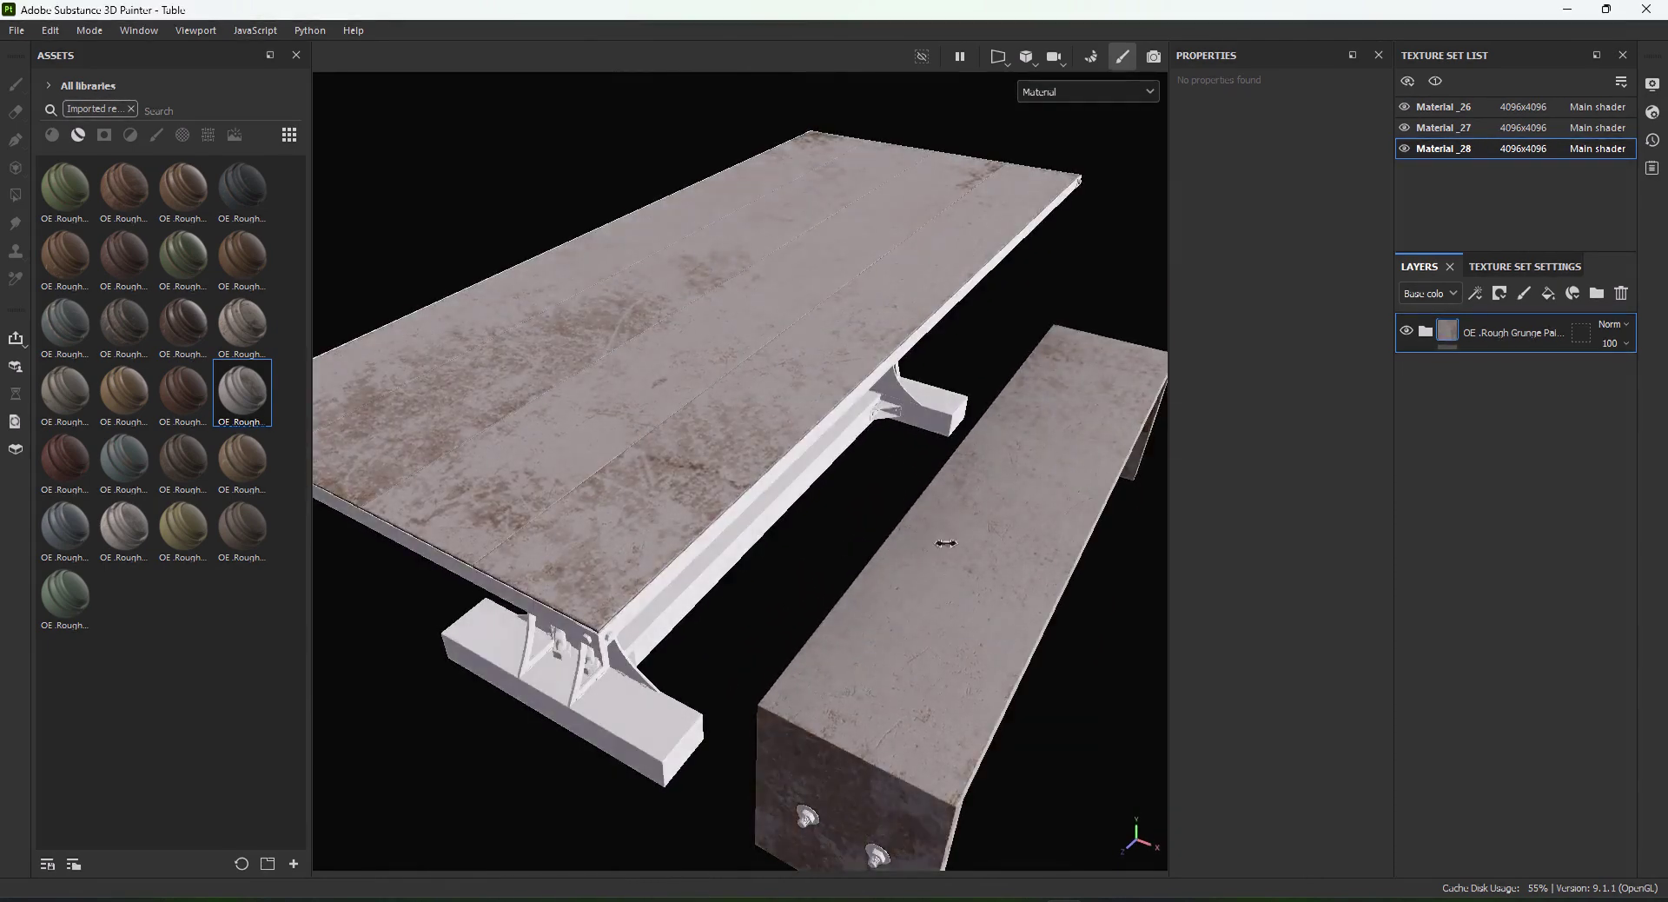
Step: Frame a close top-down view of the tabletop and start the Iray render preview
mouse_move(804, 525)
left_mouse_down("alt")
mouse_move(889, 456)
mouse_move(764, 466)
mouse_move(784, 489)
left_mouse_up("alt")
right_click_drag(783, 488, 1134, 183, "alt")
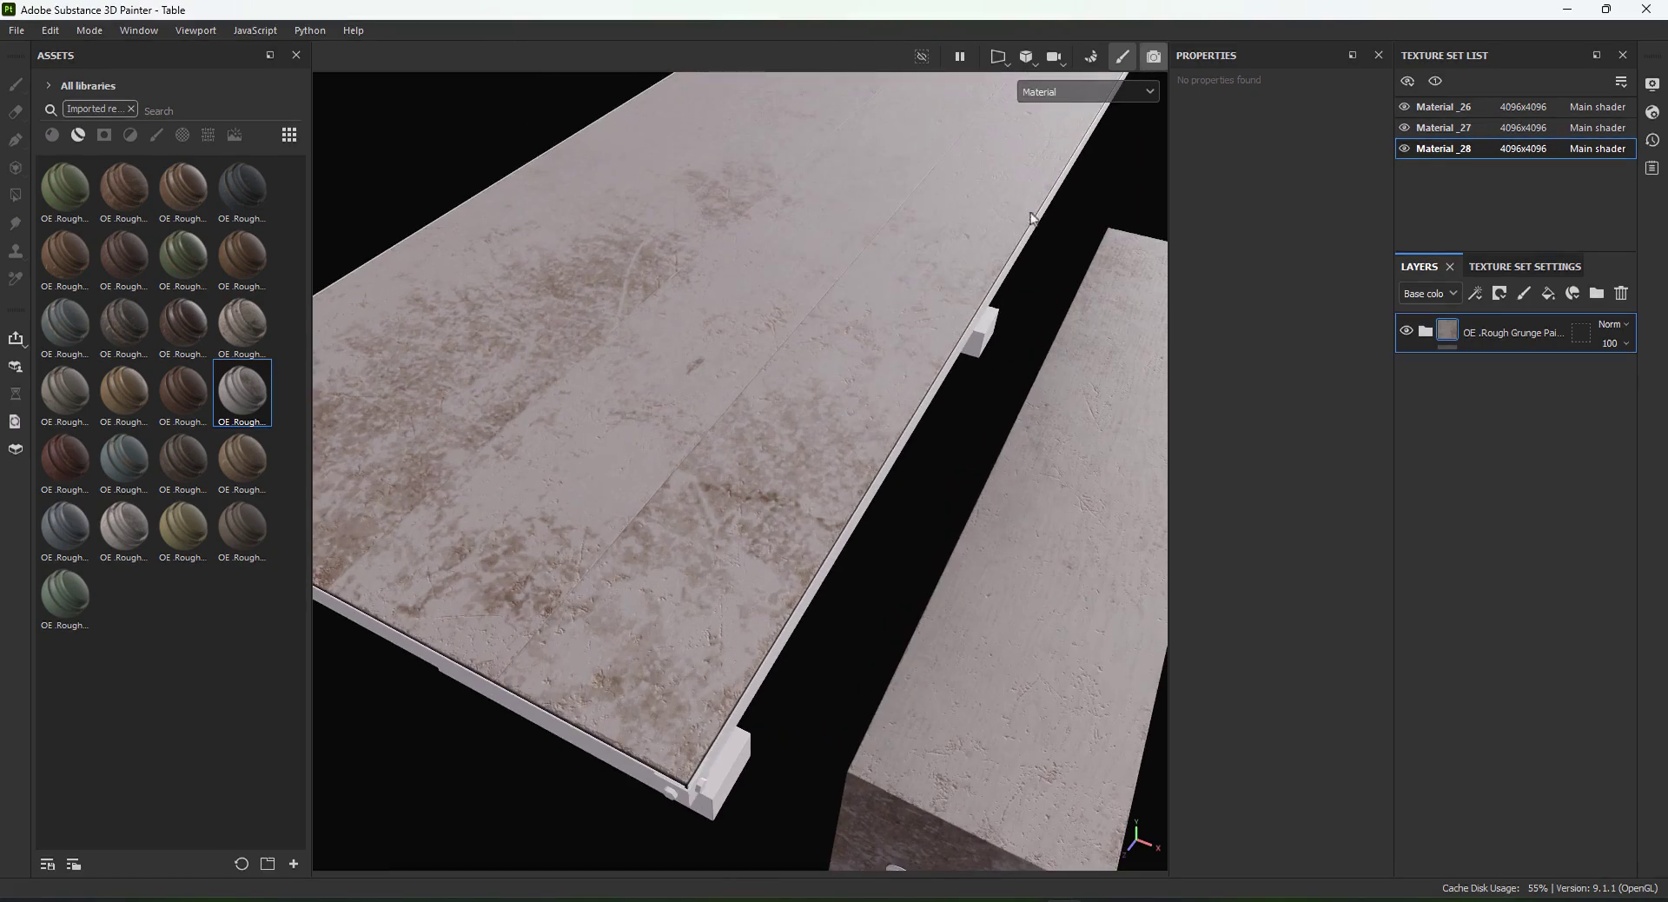
key("F10")
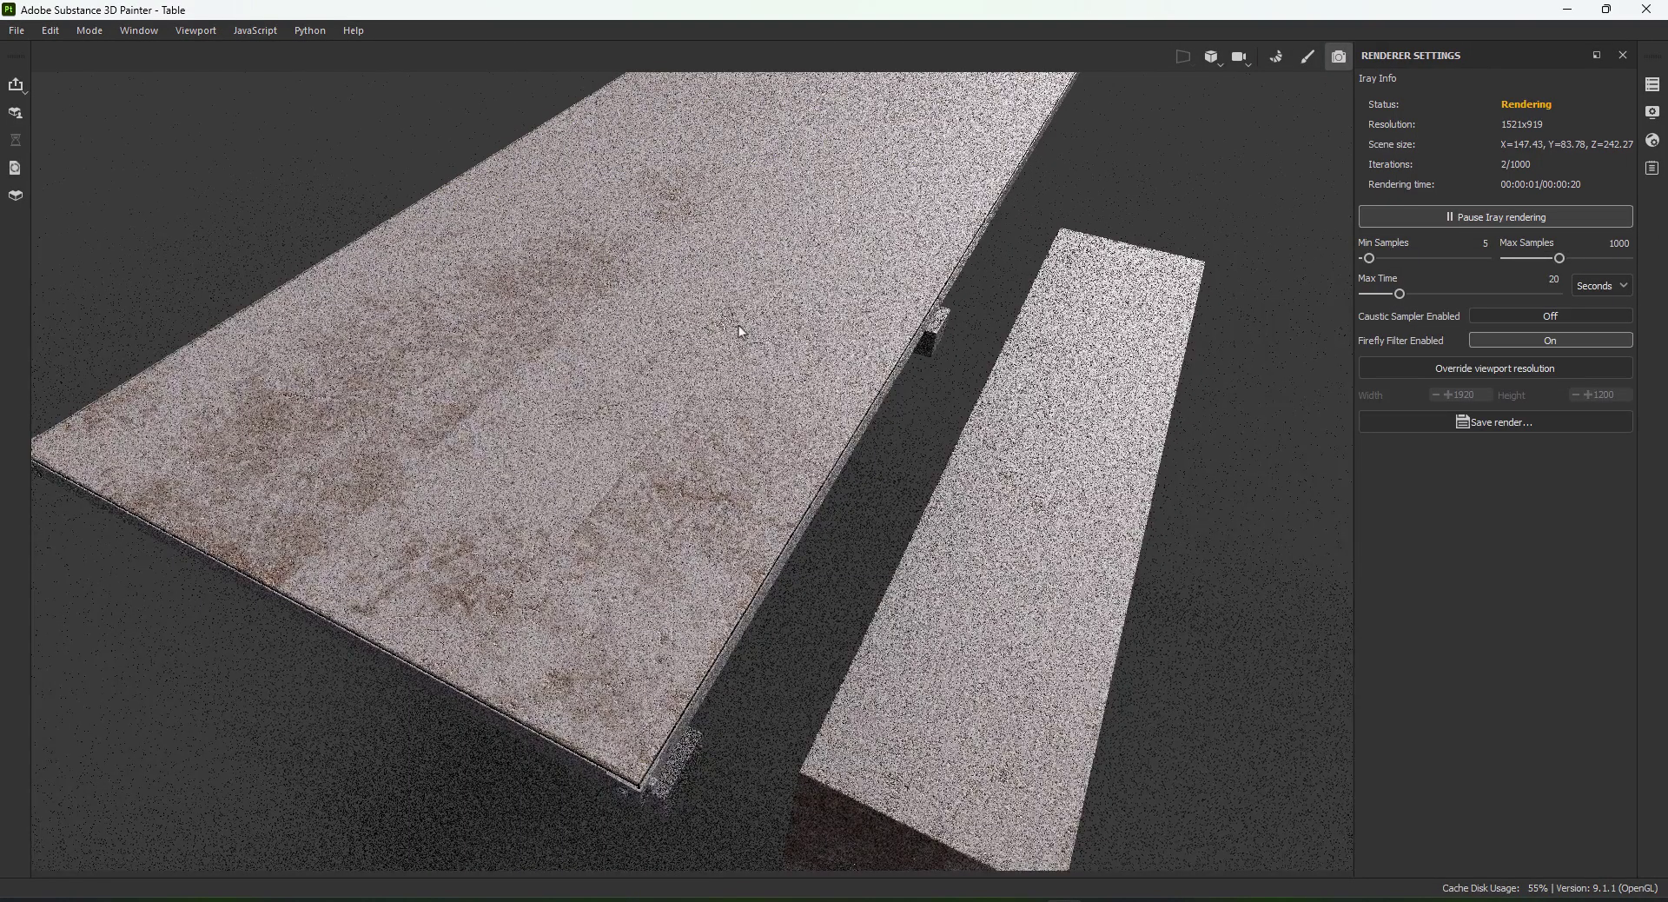
Step: Orbit the Iray render to show the table legs, then return to painting mode
left_click_drag(807, 674, 757, 618, "alt")
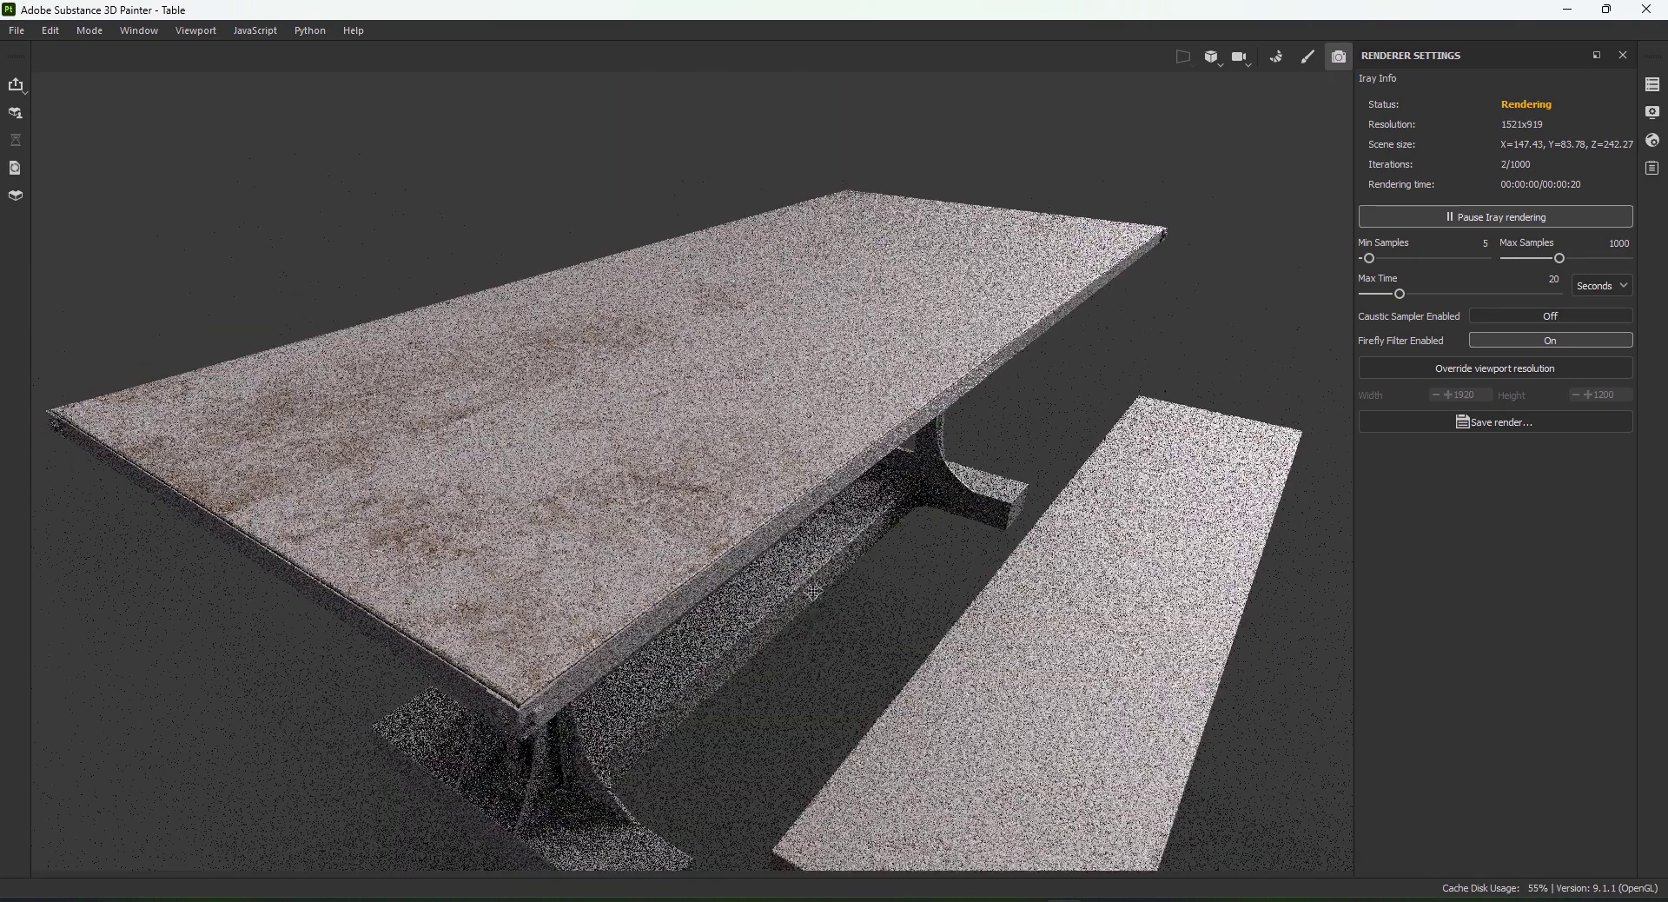
left_click_drag(826, 488, 821, 487, "alt")
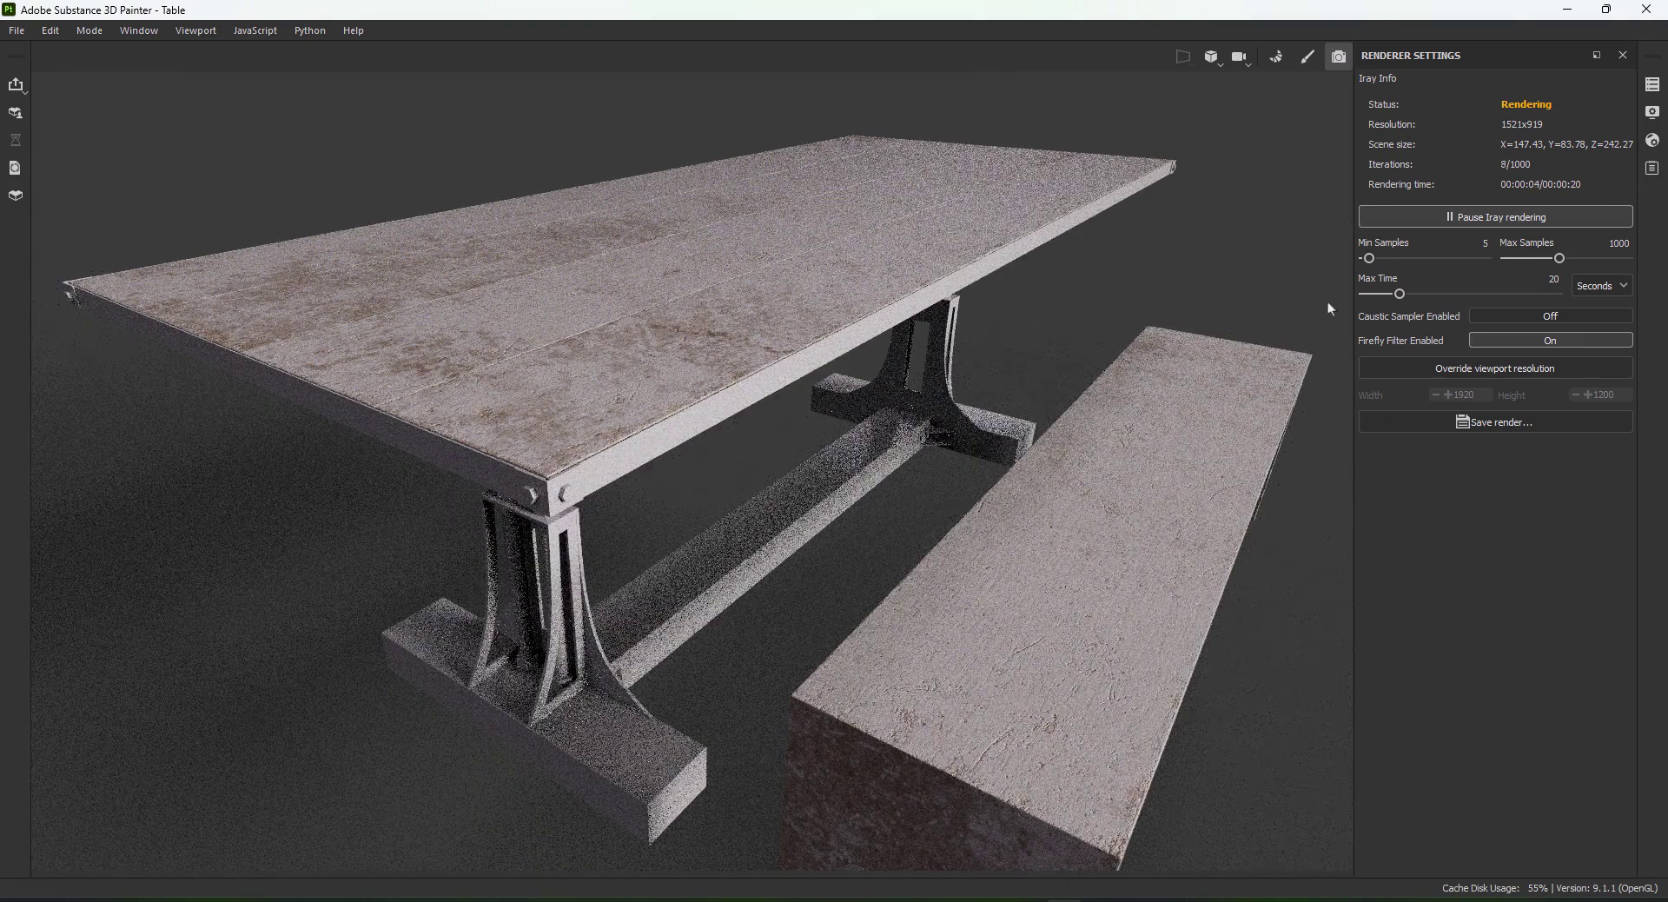
left_click(1314, 63)
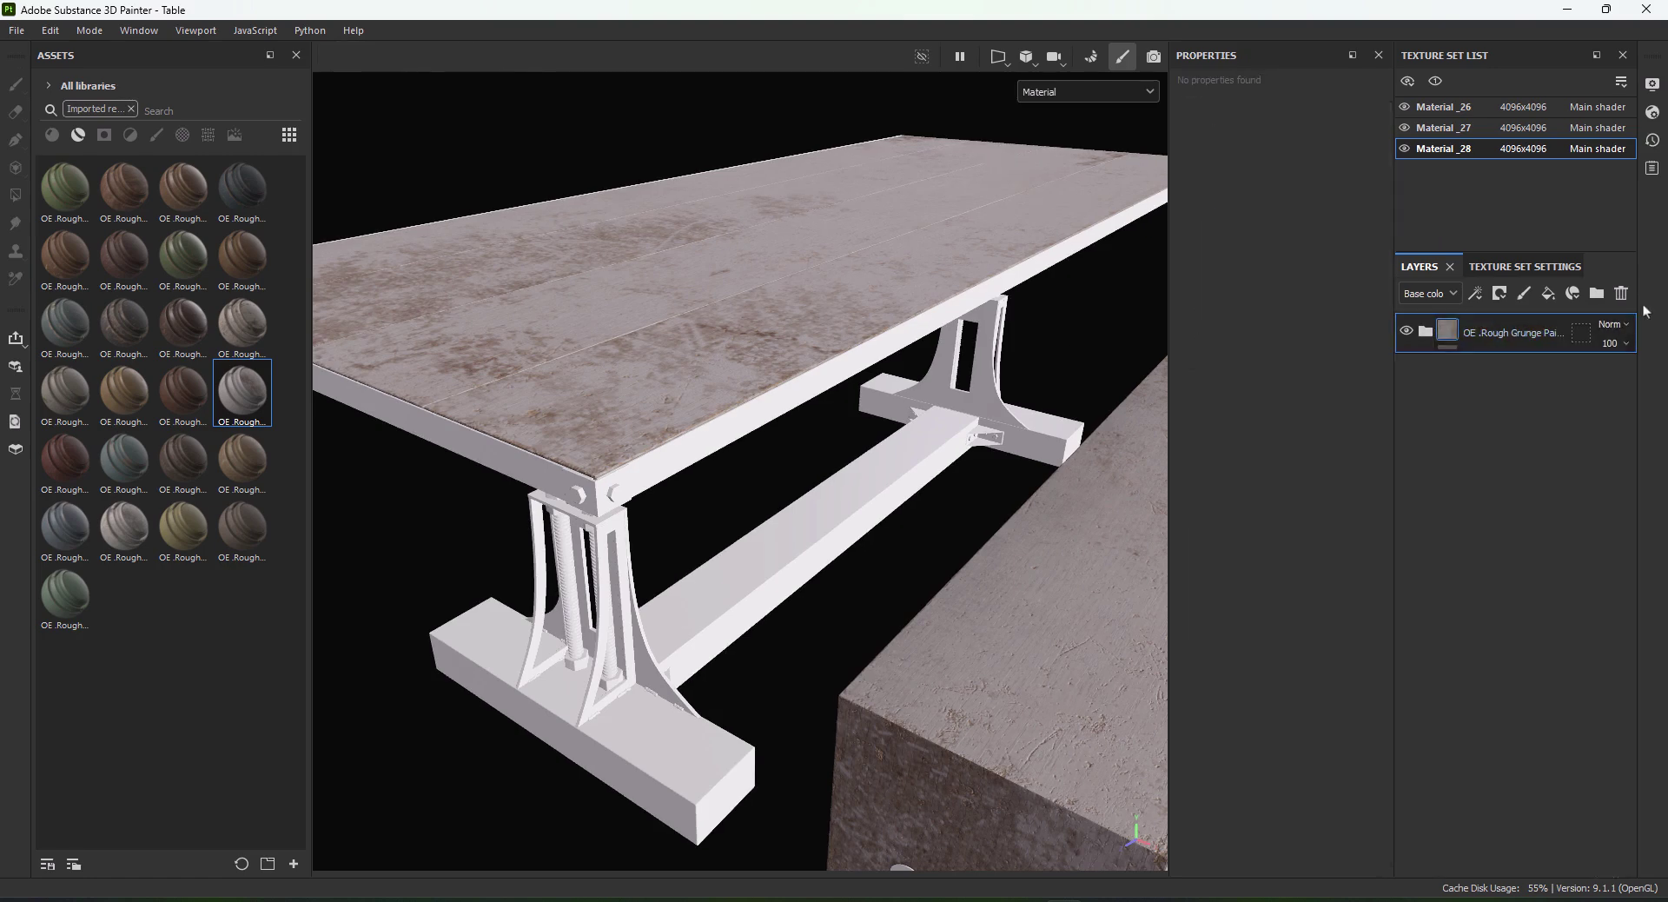
Step: Replace the grunge layer with a whitewashed wood material and zoom in on the tabletop
left_click(1621, 293)
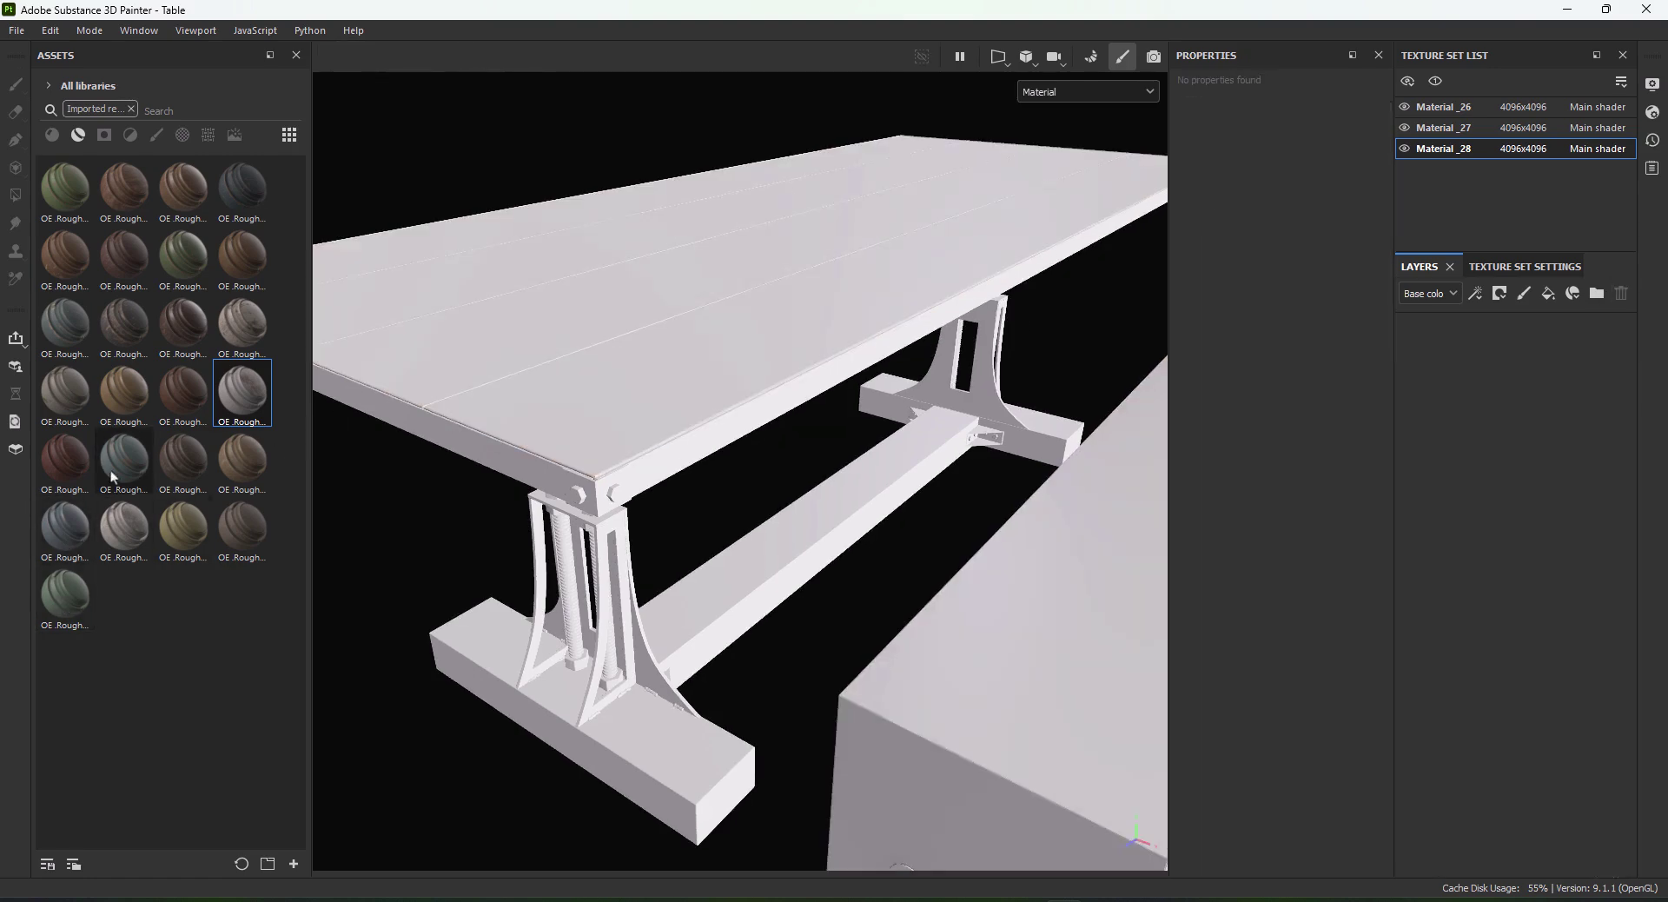
left_click(250, 323)
left_click_drag(250, 322, 663, 277)
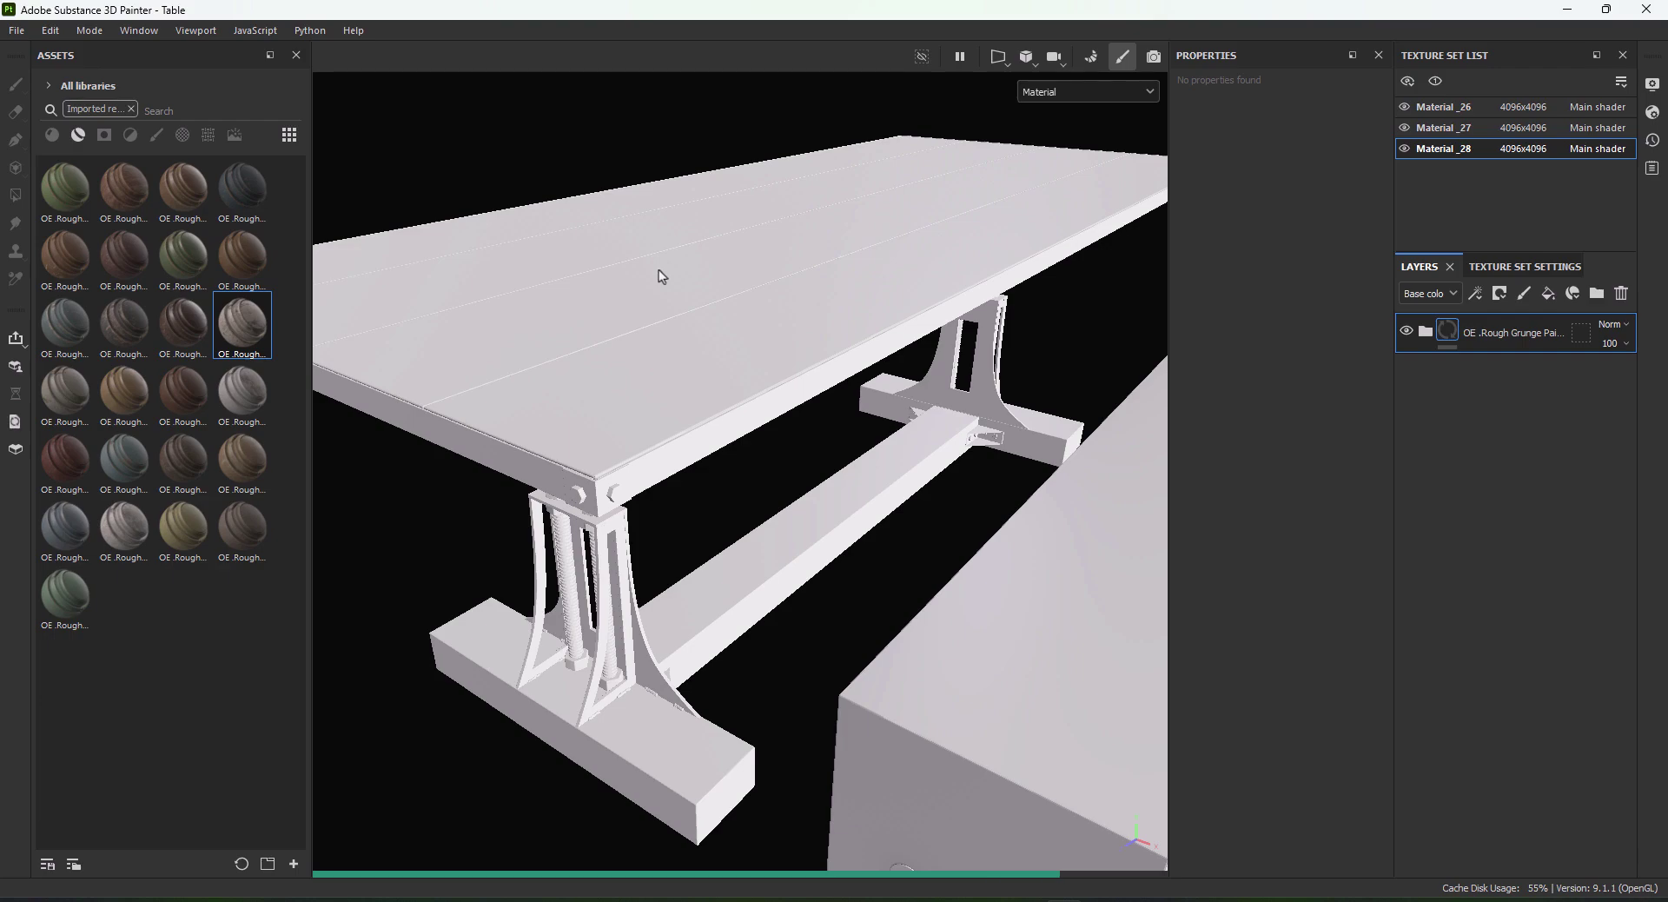
scroll(712, 285, "up", 5)
mouse_move(713, 285)
left_mouse_down("alt")
mouse_move(752, 460)
mouse_move(710, 474)
mouse_move(768, 455)
left_mouse_up("alt")
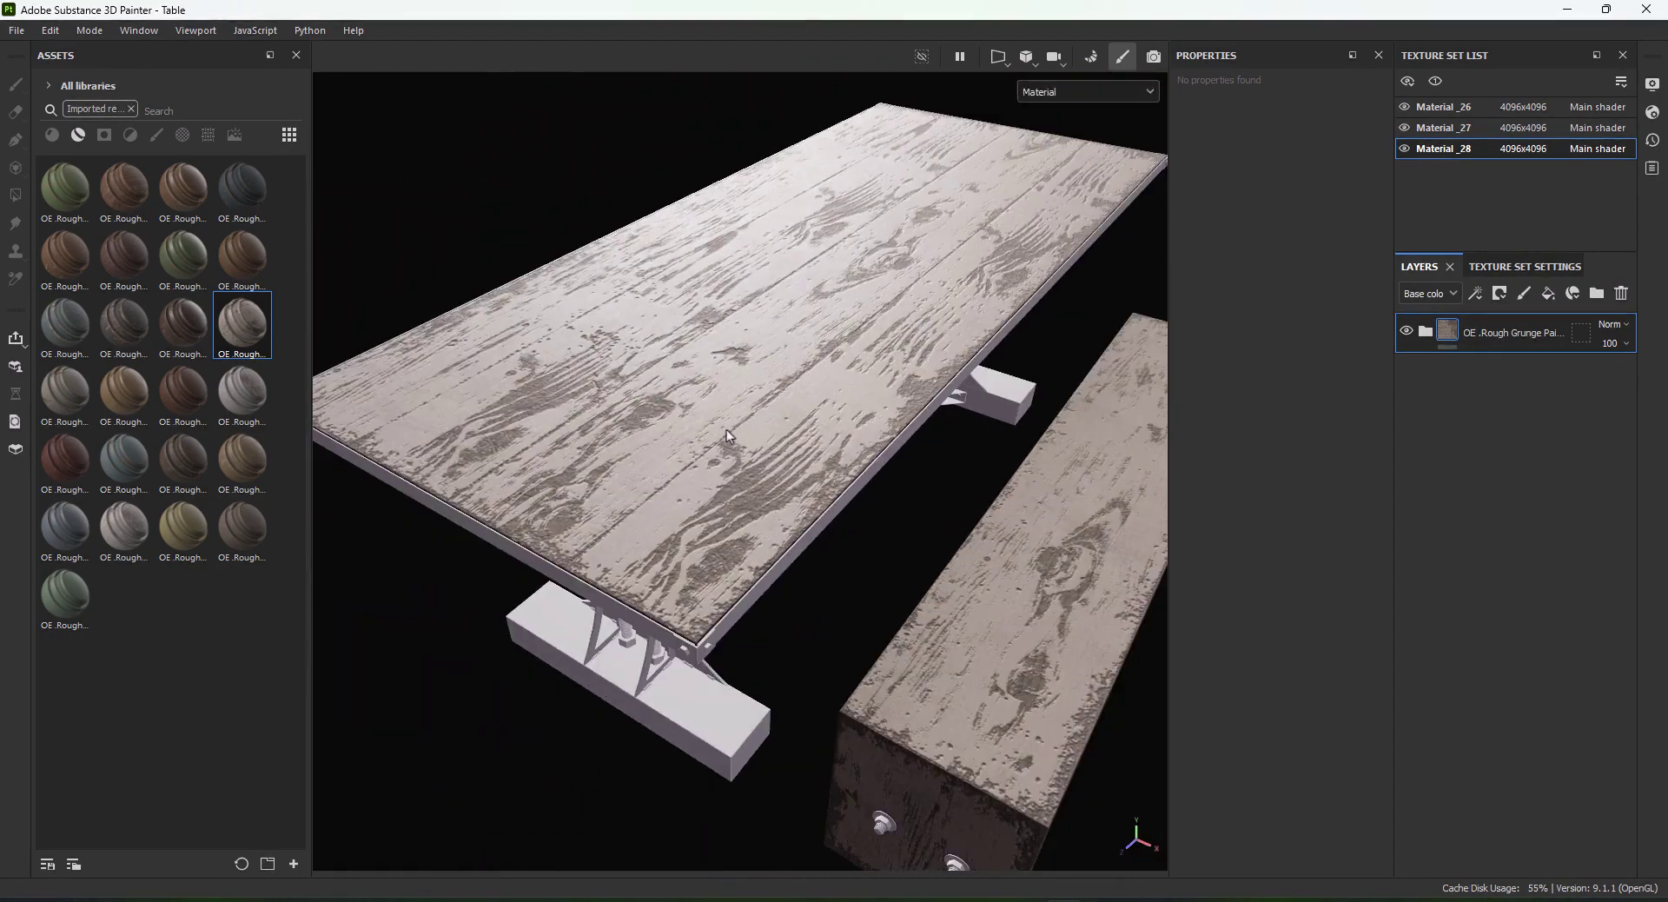
Step: Replace the whitewashed layer with the red wood material and zoom in on its texture
left_click(1621, 293)
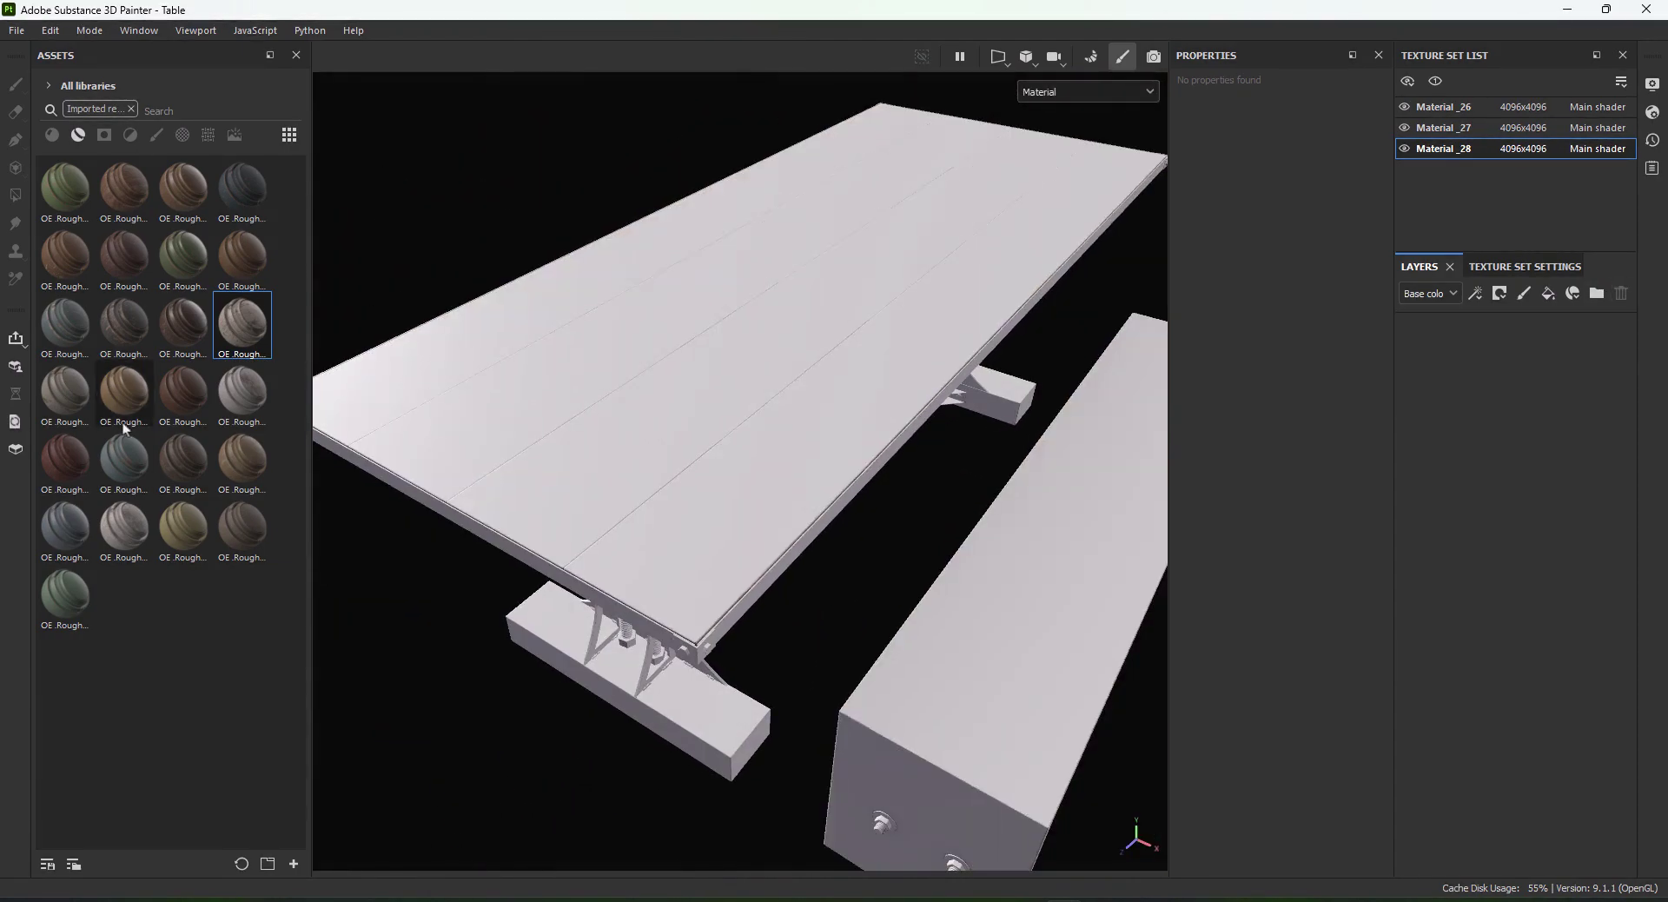
mouse_move(65, 459)
left_mouse_down()
mouse_move(140, 468)
mouse_move(669, 401)
left_mouse_up()
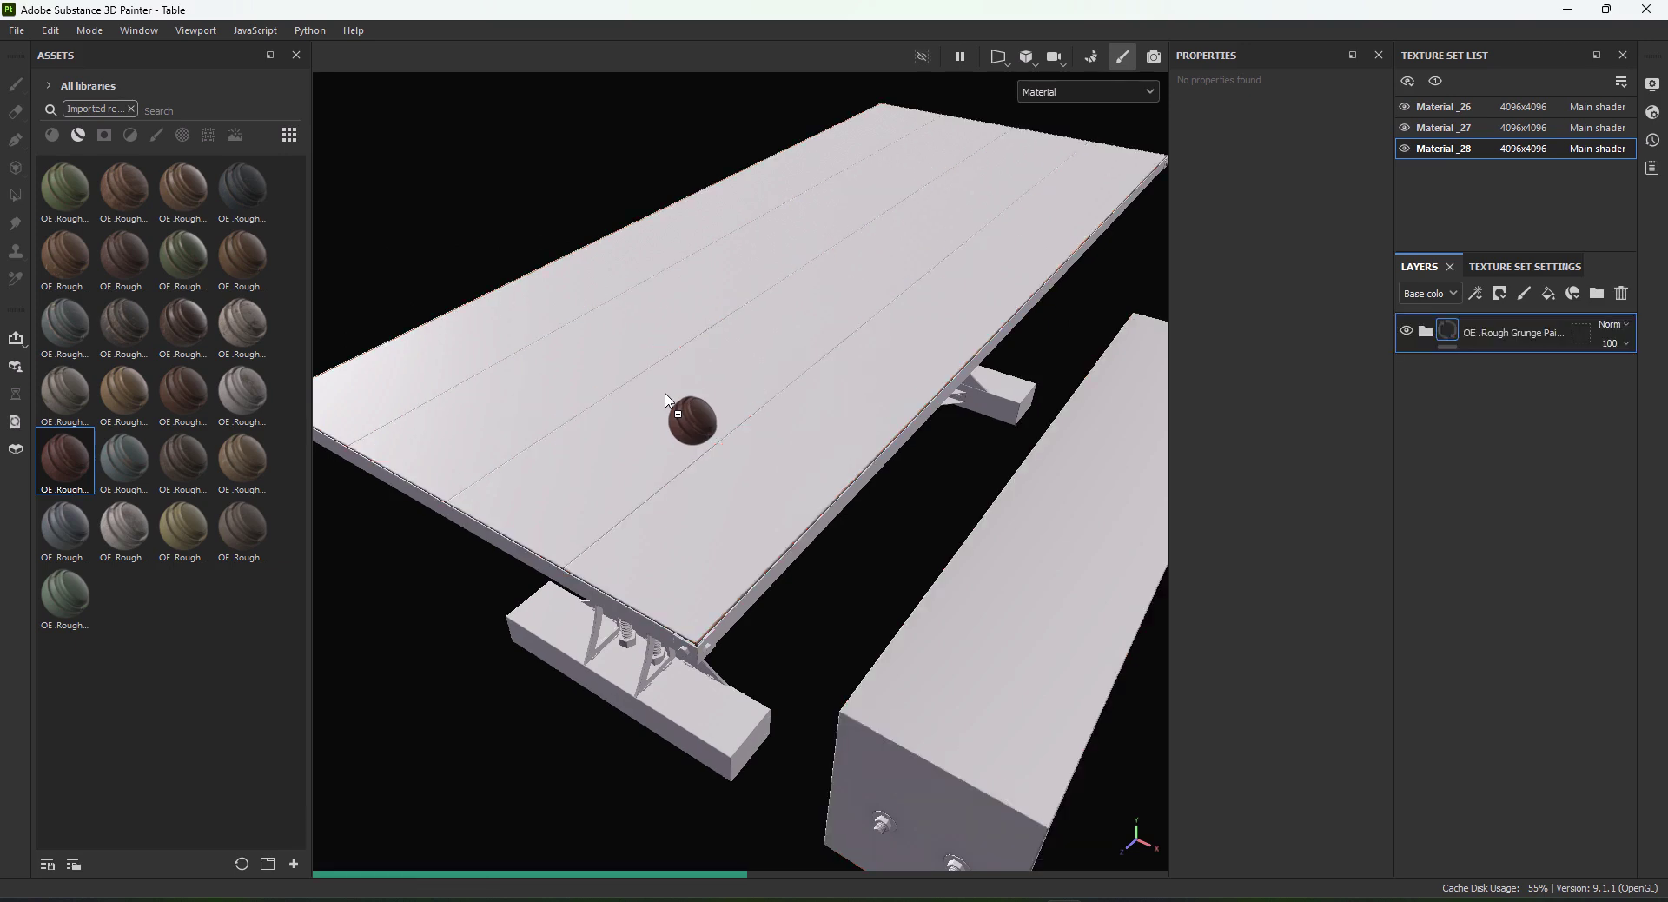
left_click_drag(669, 400, 689, 411)
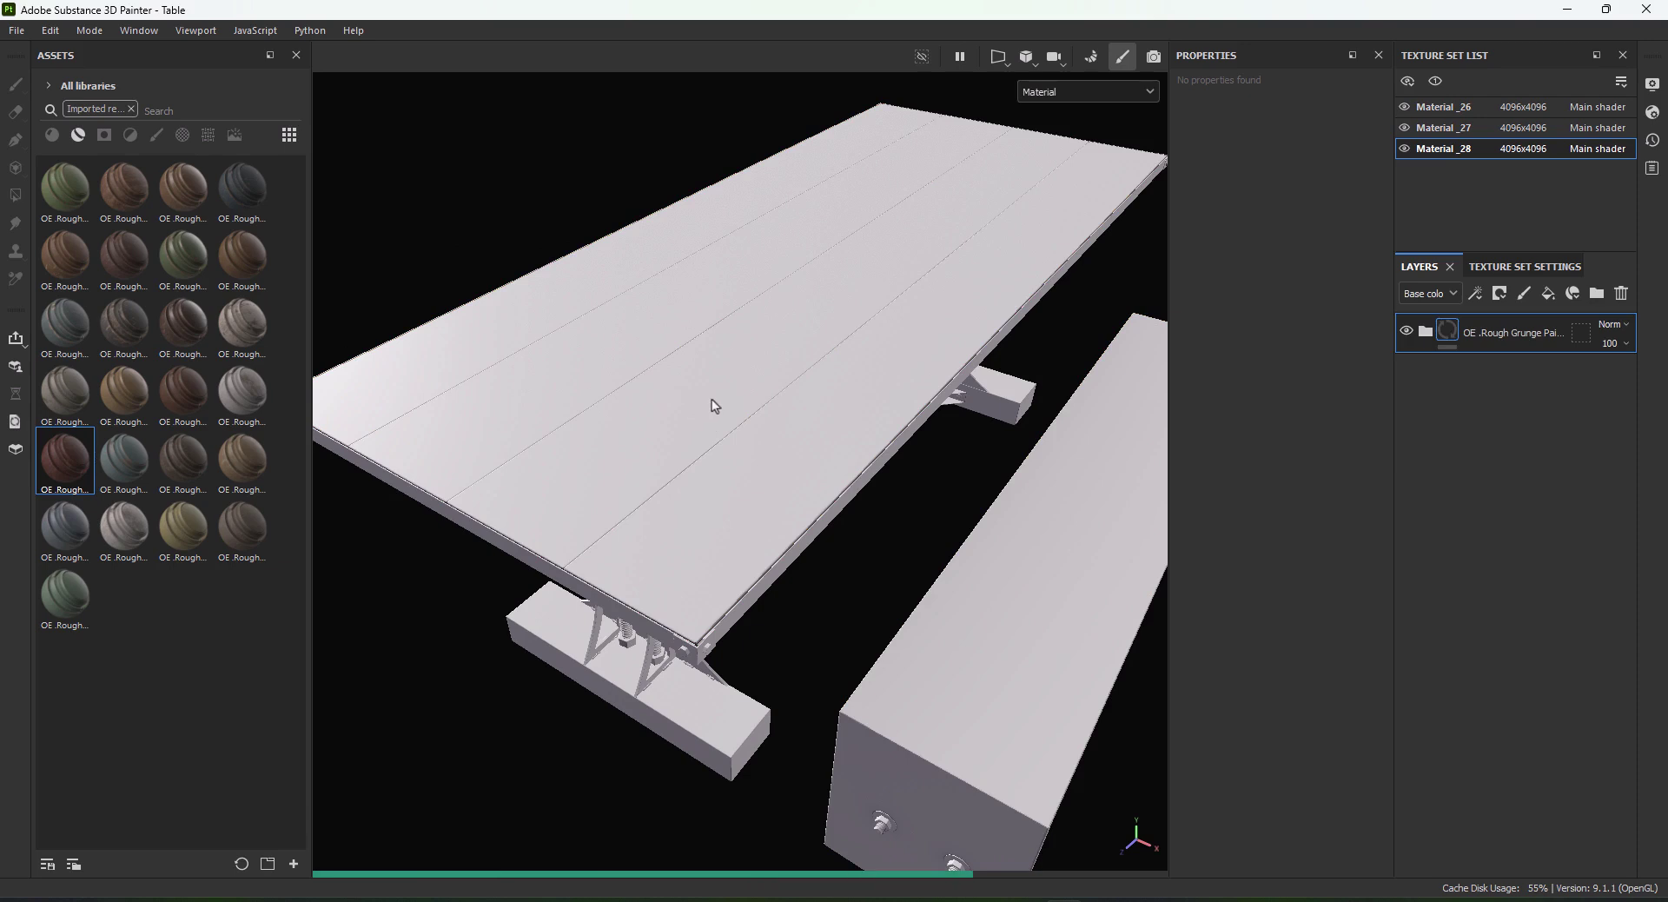
mouse_move(743, 393)
right_mouse_down("alt")
mouse_move(704, 492)
mouse_move(753, 419)
mouse_move(706, 429)
mouse_move(730, 484)
mouse_move(839, 403)
right_mouse_up("alt")
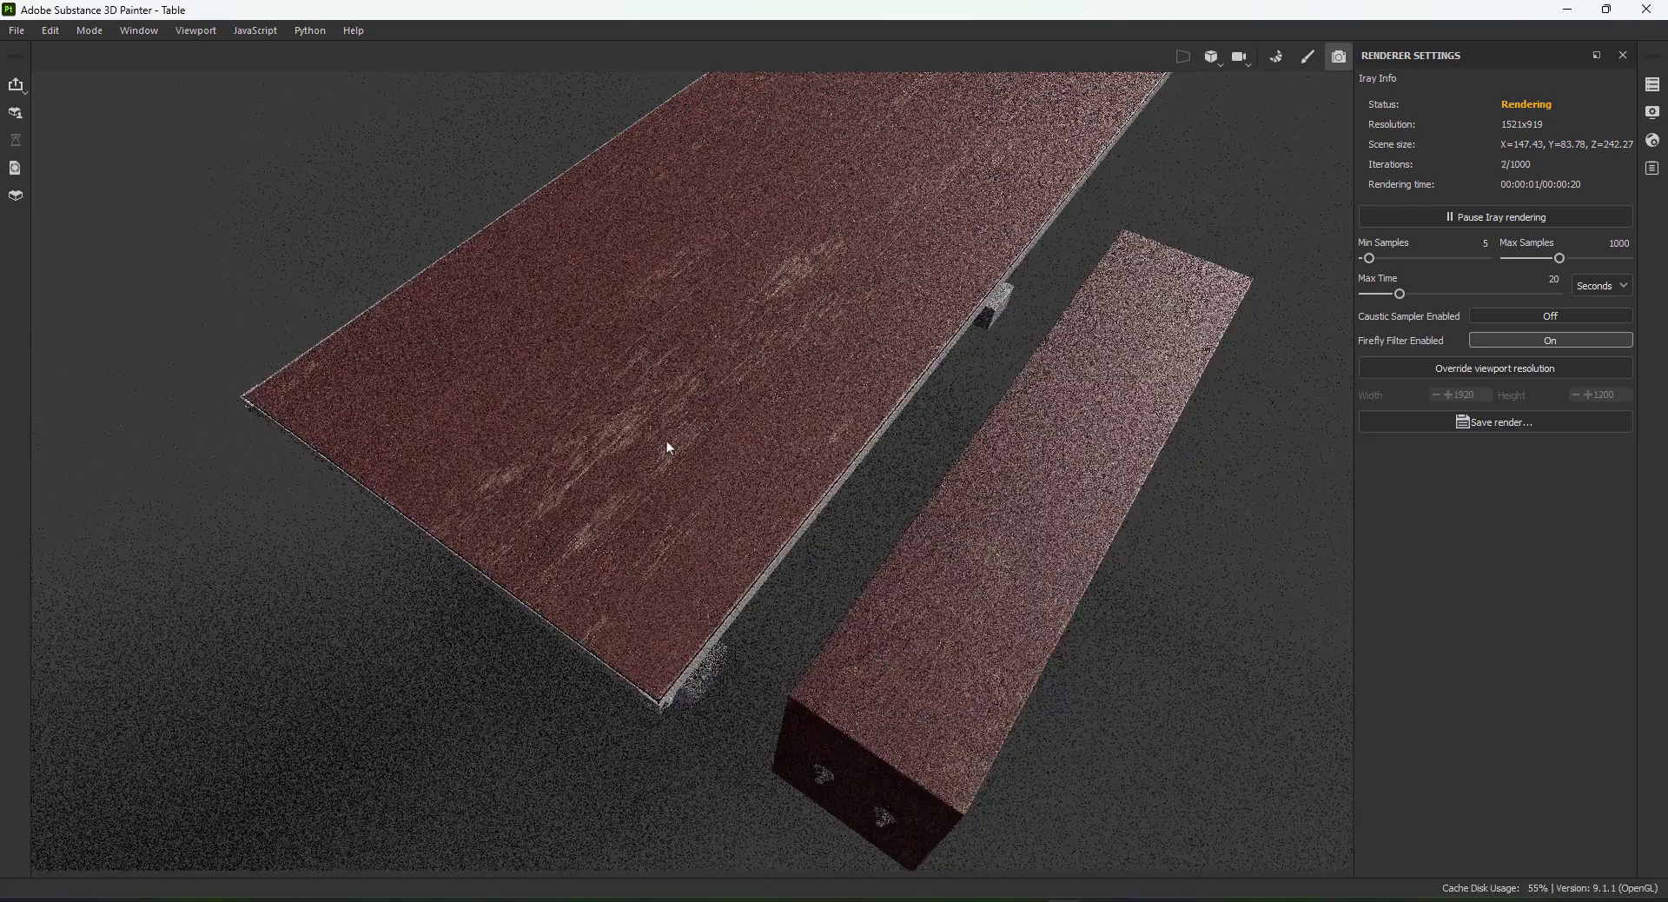
Step: Inspect the red wood in Iray from several angles, pause the render, and return to painting
left_click_drag(866, 736, 853, 621, "alt")
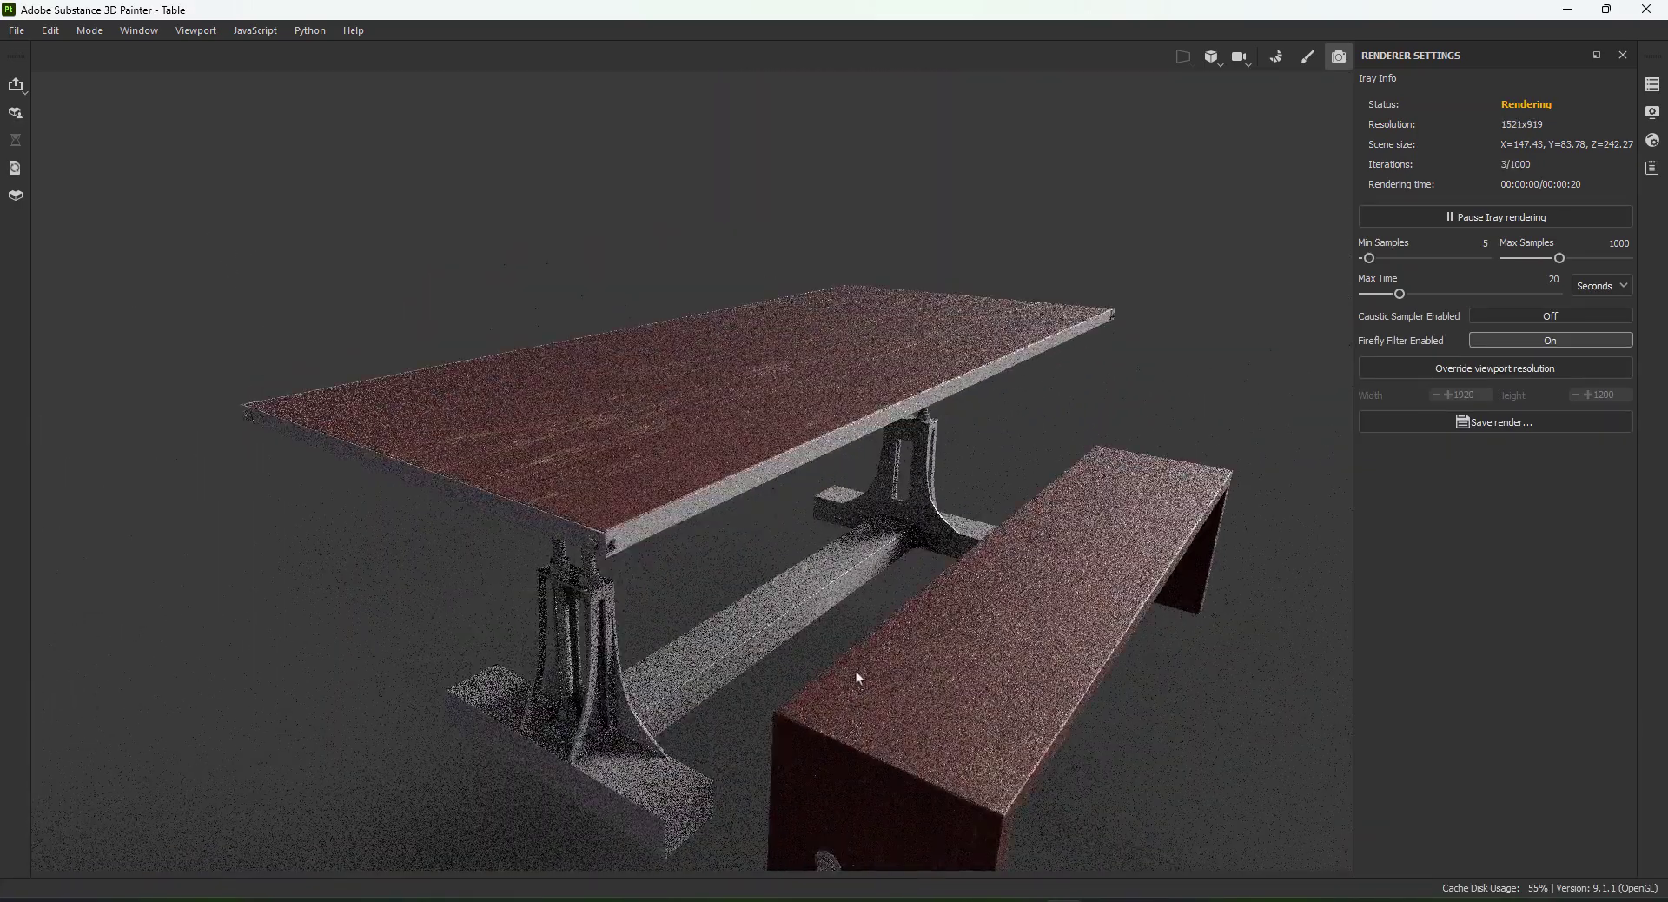
left_click_drag(855, 673, 807, 488, "alt")
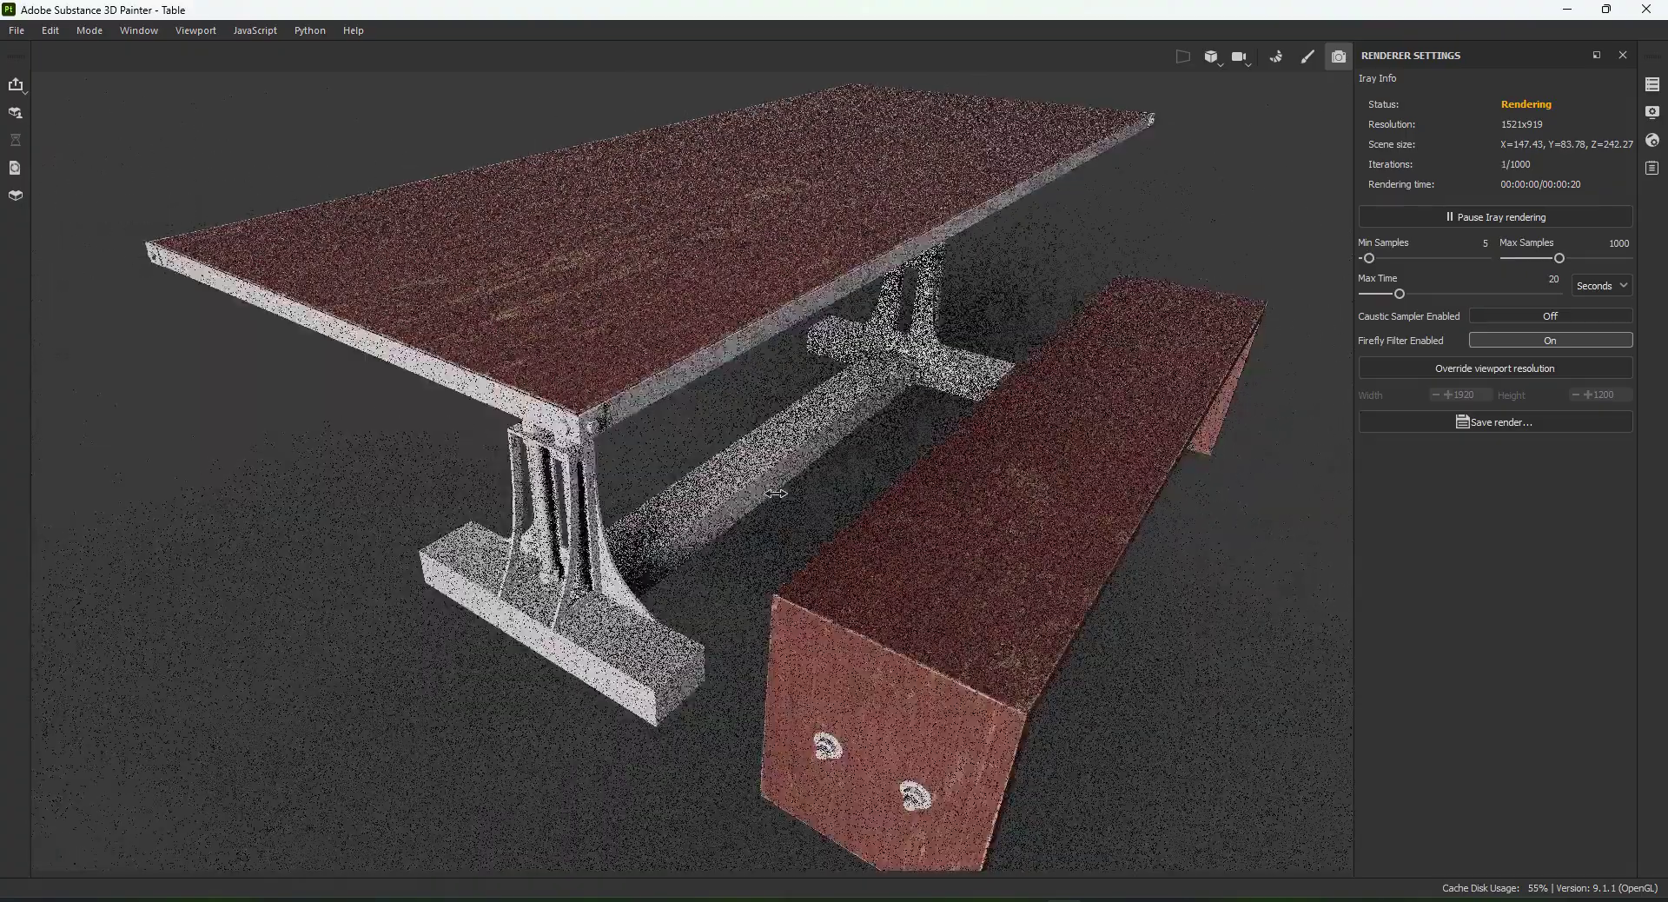
scroll(968, 754, "up", 5)
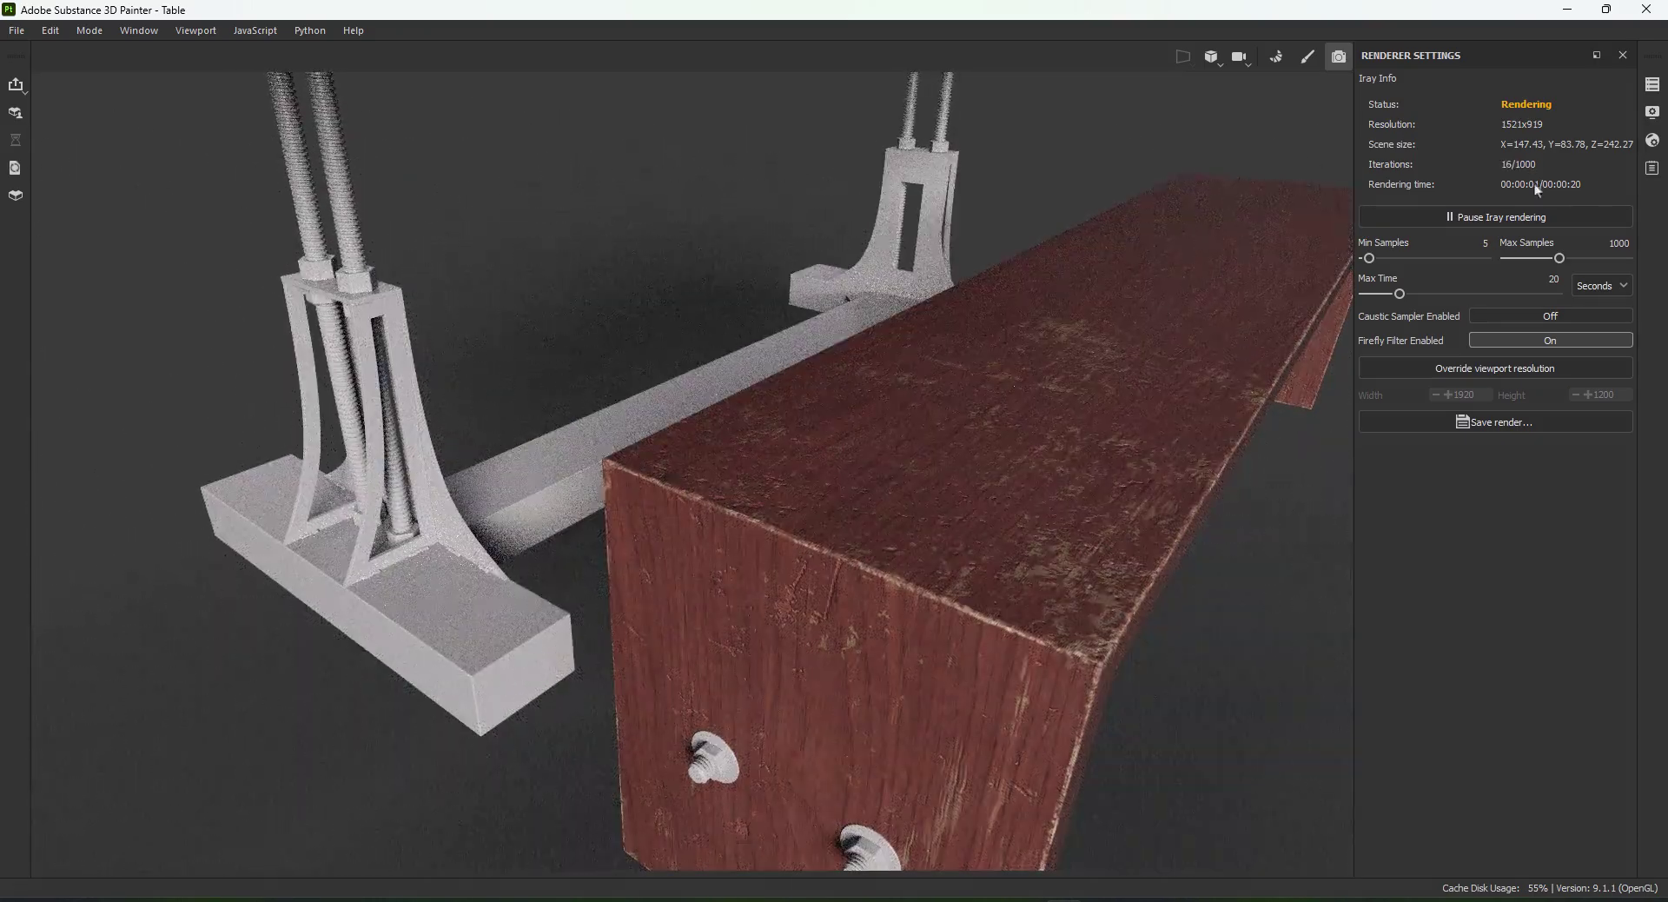
left_click(1461, 213)
left_click(1307, 57)
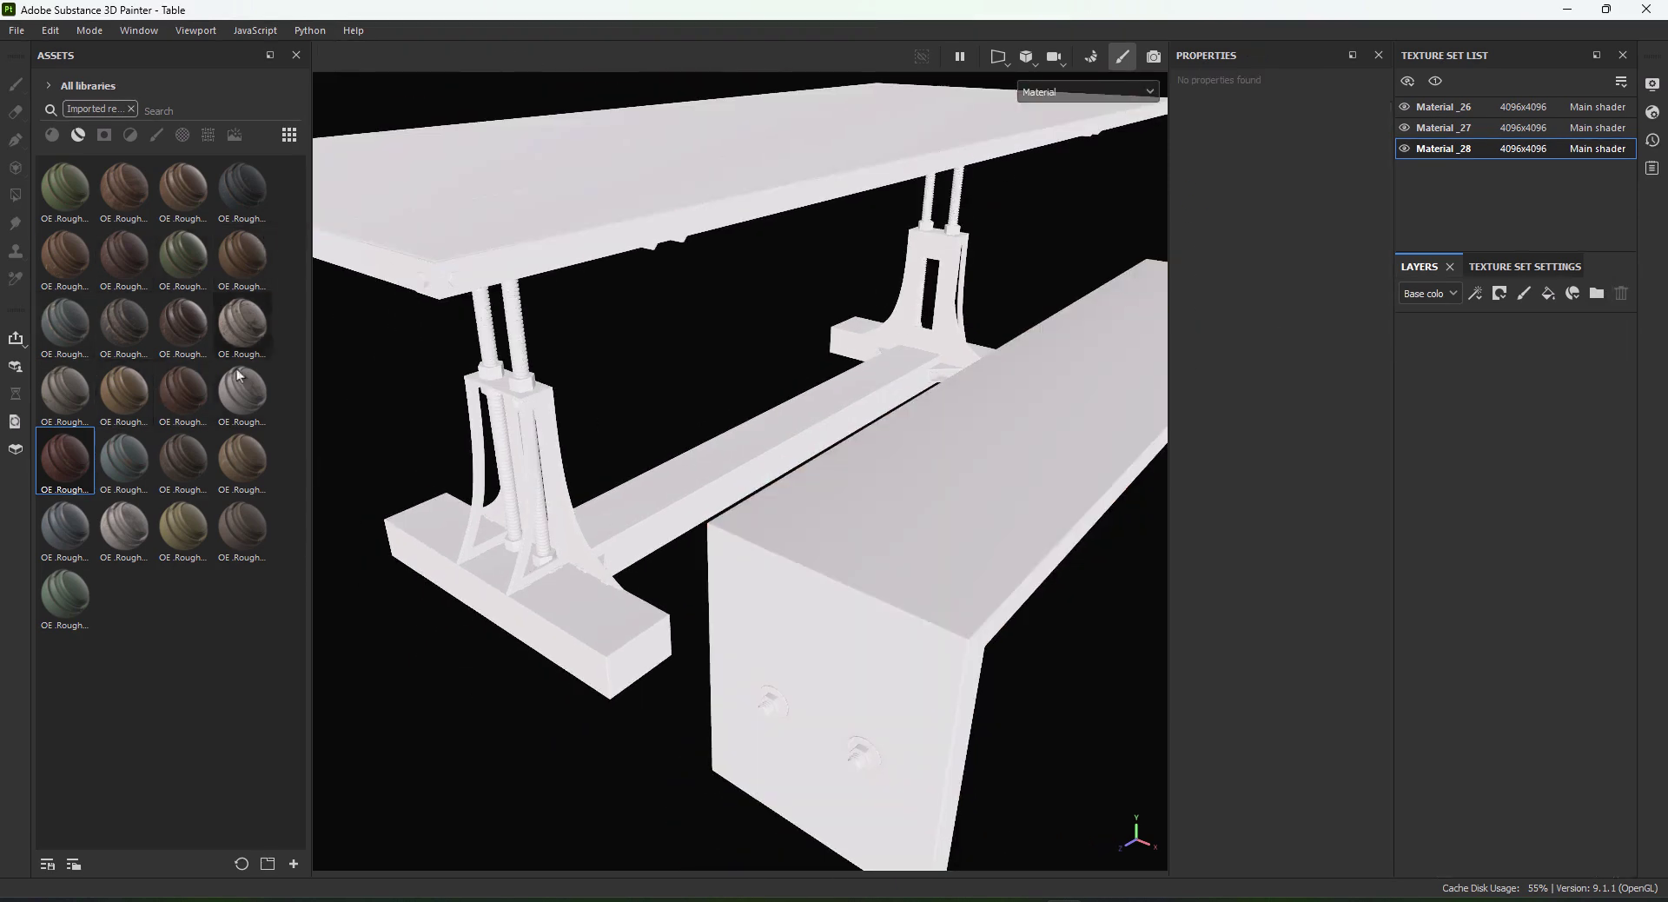
Step: Apply the last green OE Rough material to the table and bench, then frame and zoom in
left_click_drag(66, 595, 972, 559)
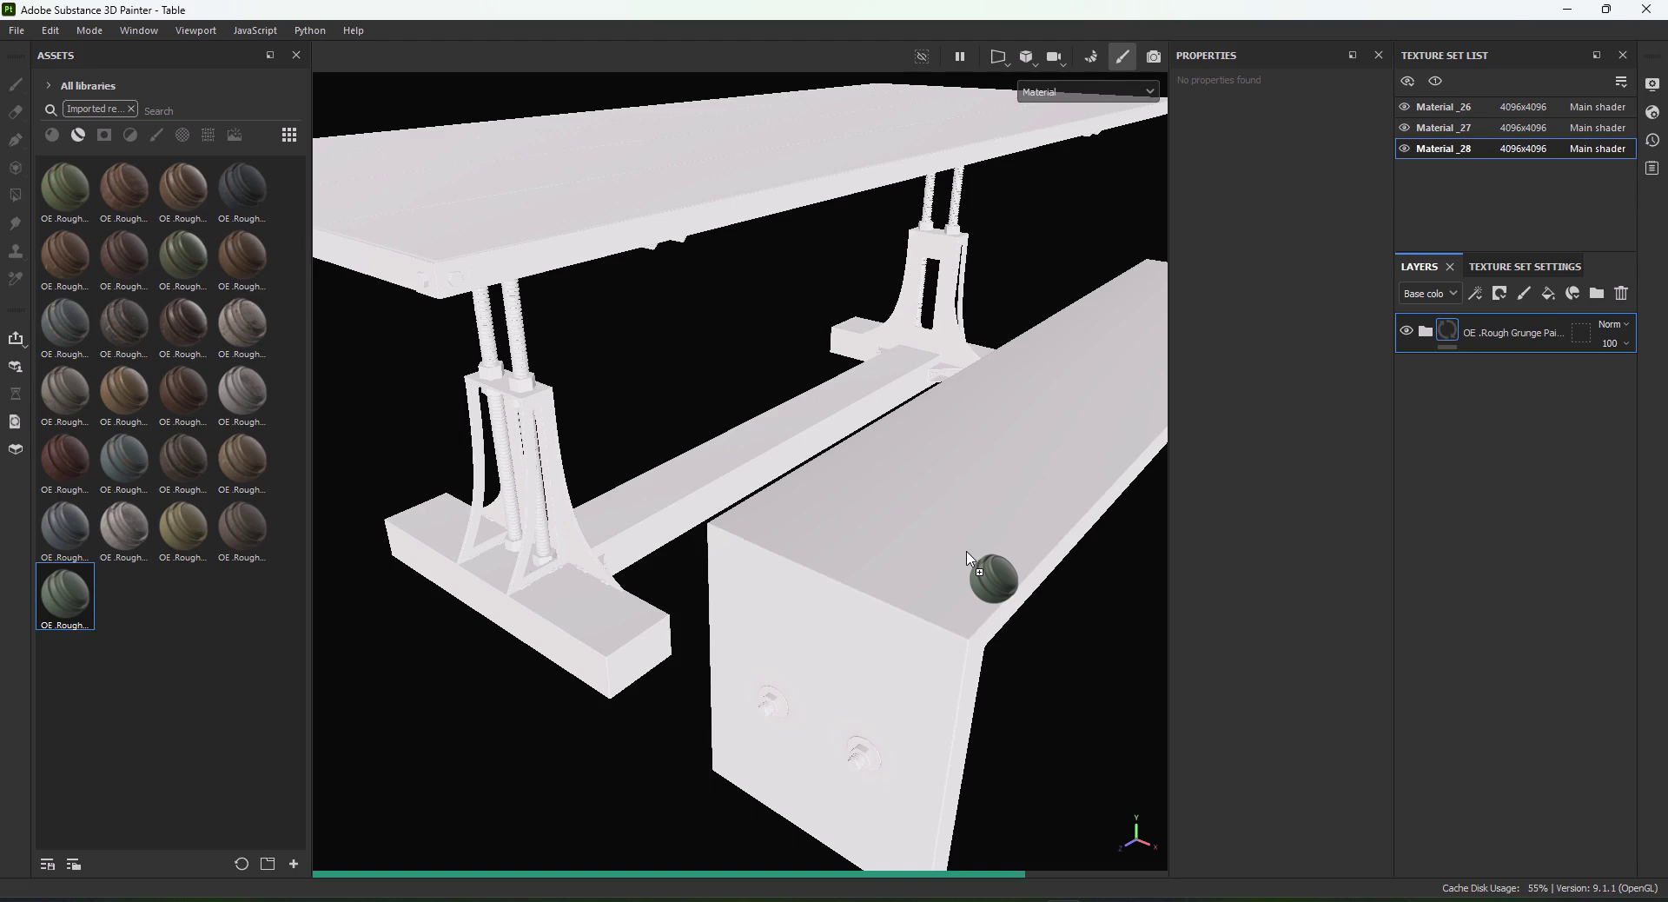
key("f")
mouse_move(967, 550)
left_mouse_down("alt")
mouse_move(779, 670)
mouse_move(809, 454)
mouse_move(790, 428)
mouse_move(817, 431)
left_mouse_up("alt")
scroll(780, 556, "up", 5)
scroll(780, 562, "down", 5)
scroll(784, 628, "up", 2)
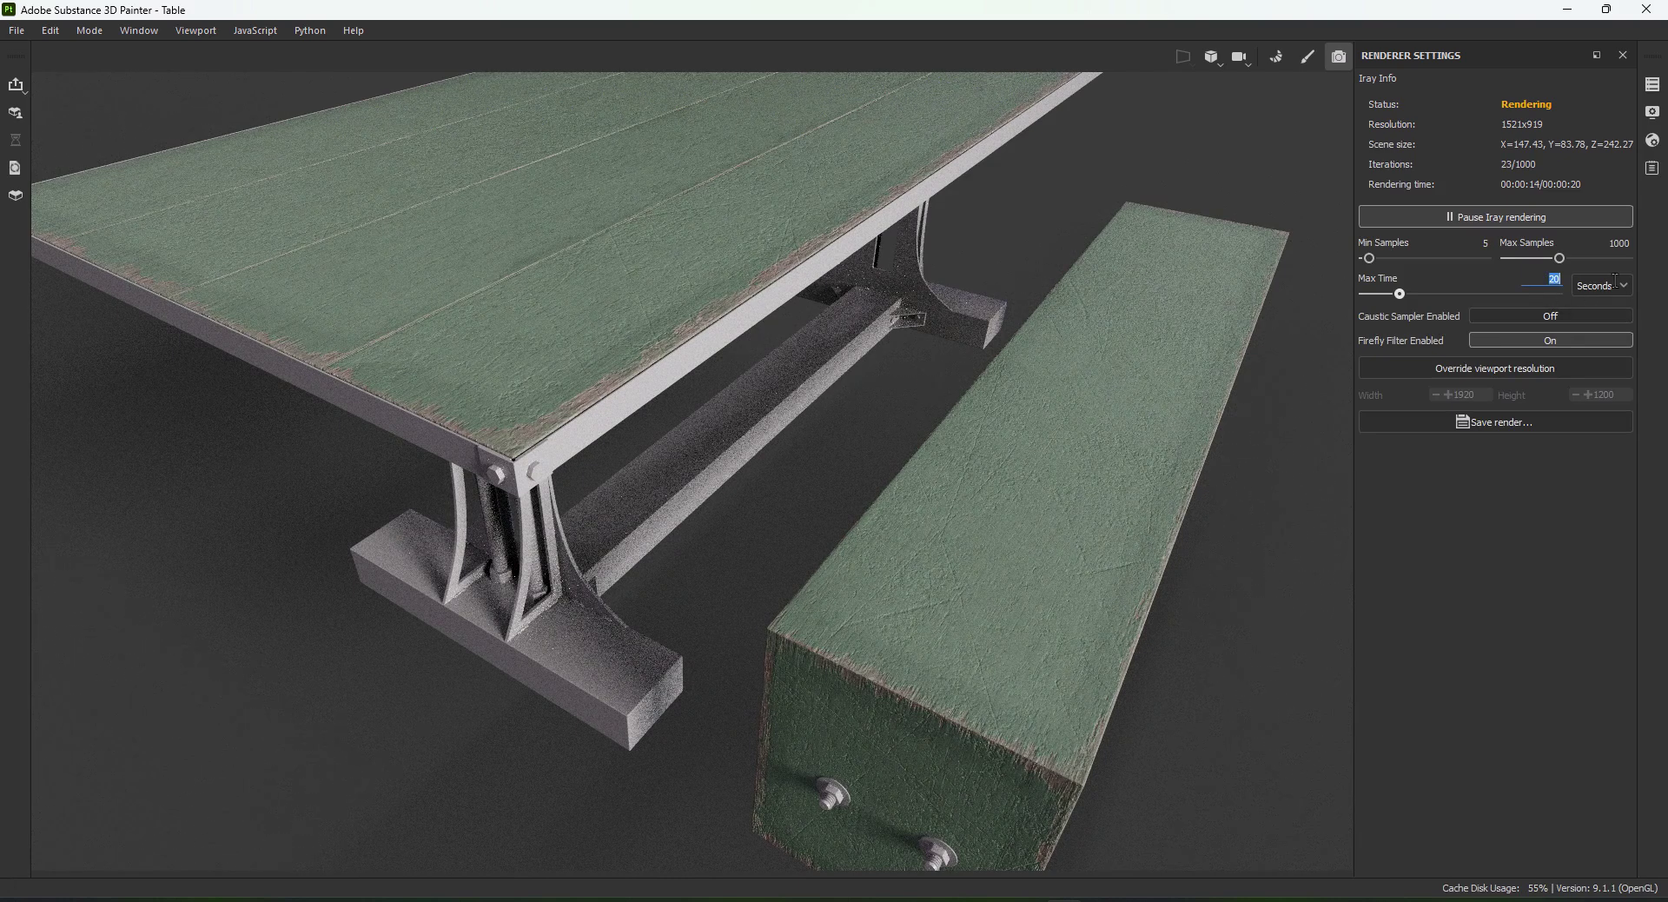
type("40")
Step: Cap Iray Max Time at 40 seconds, review the green table and bench, then pause and resume painting
key("Return")
left_click_drag(898, 700, 869, 672, "alt")
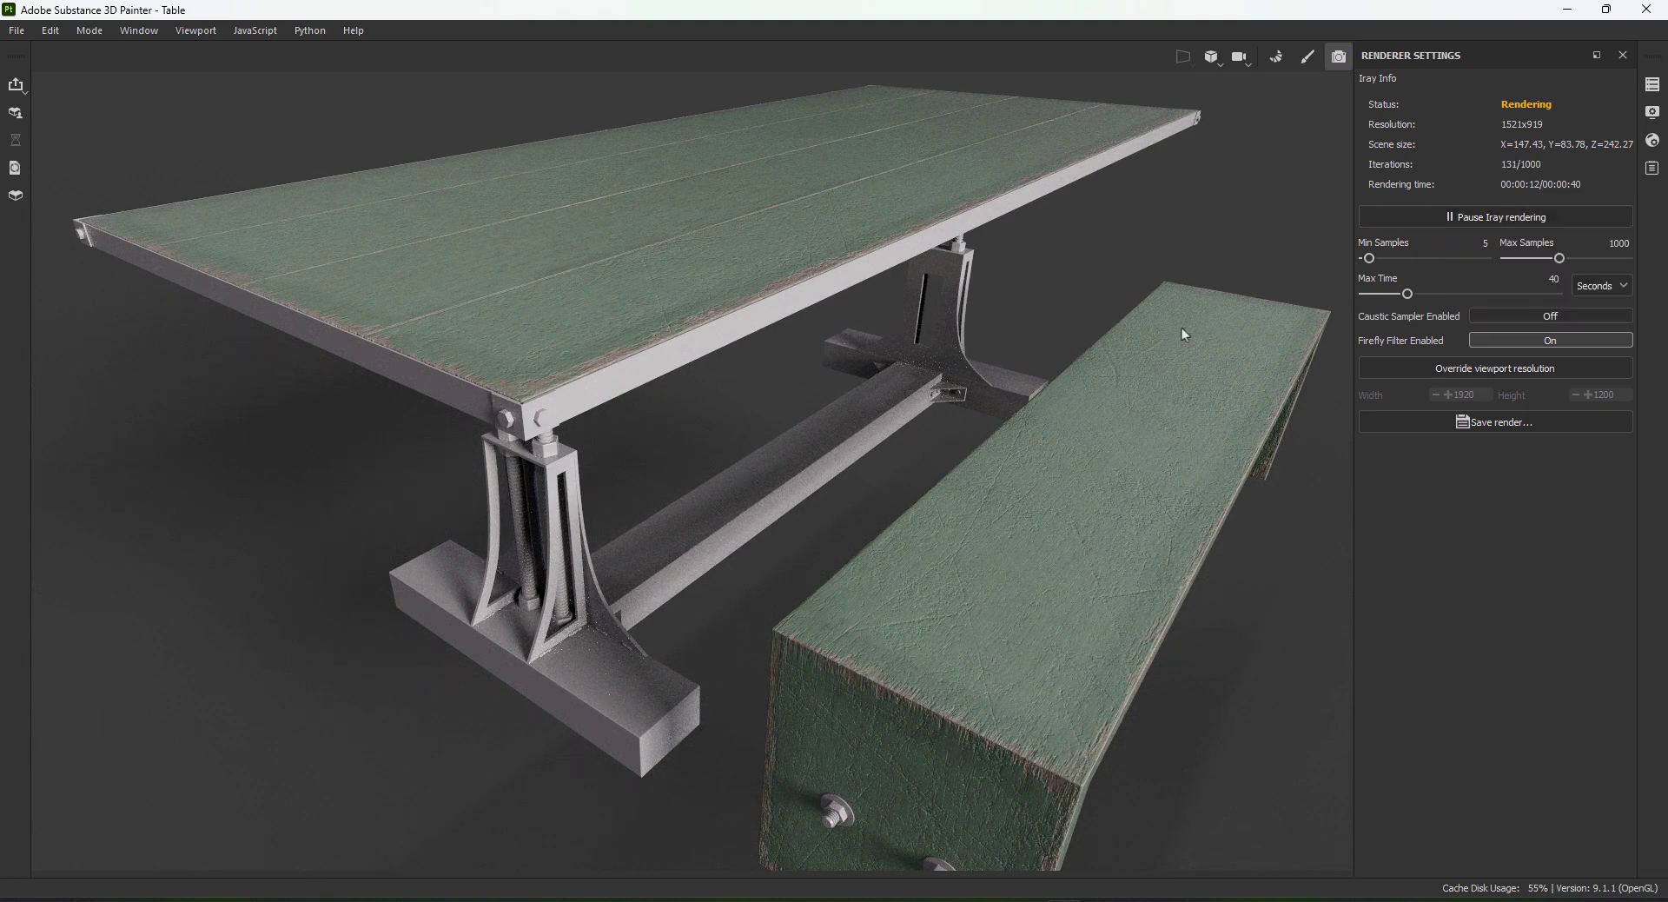
left_click(1457, 217)
left_click(1309, 58)
left_click_drag(842, 529, 881, 495, "alt")
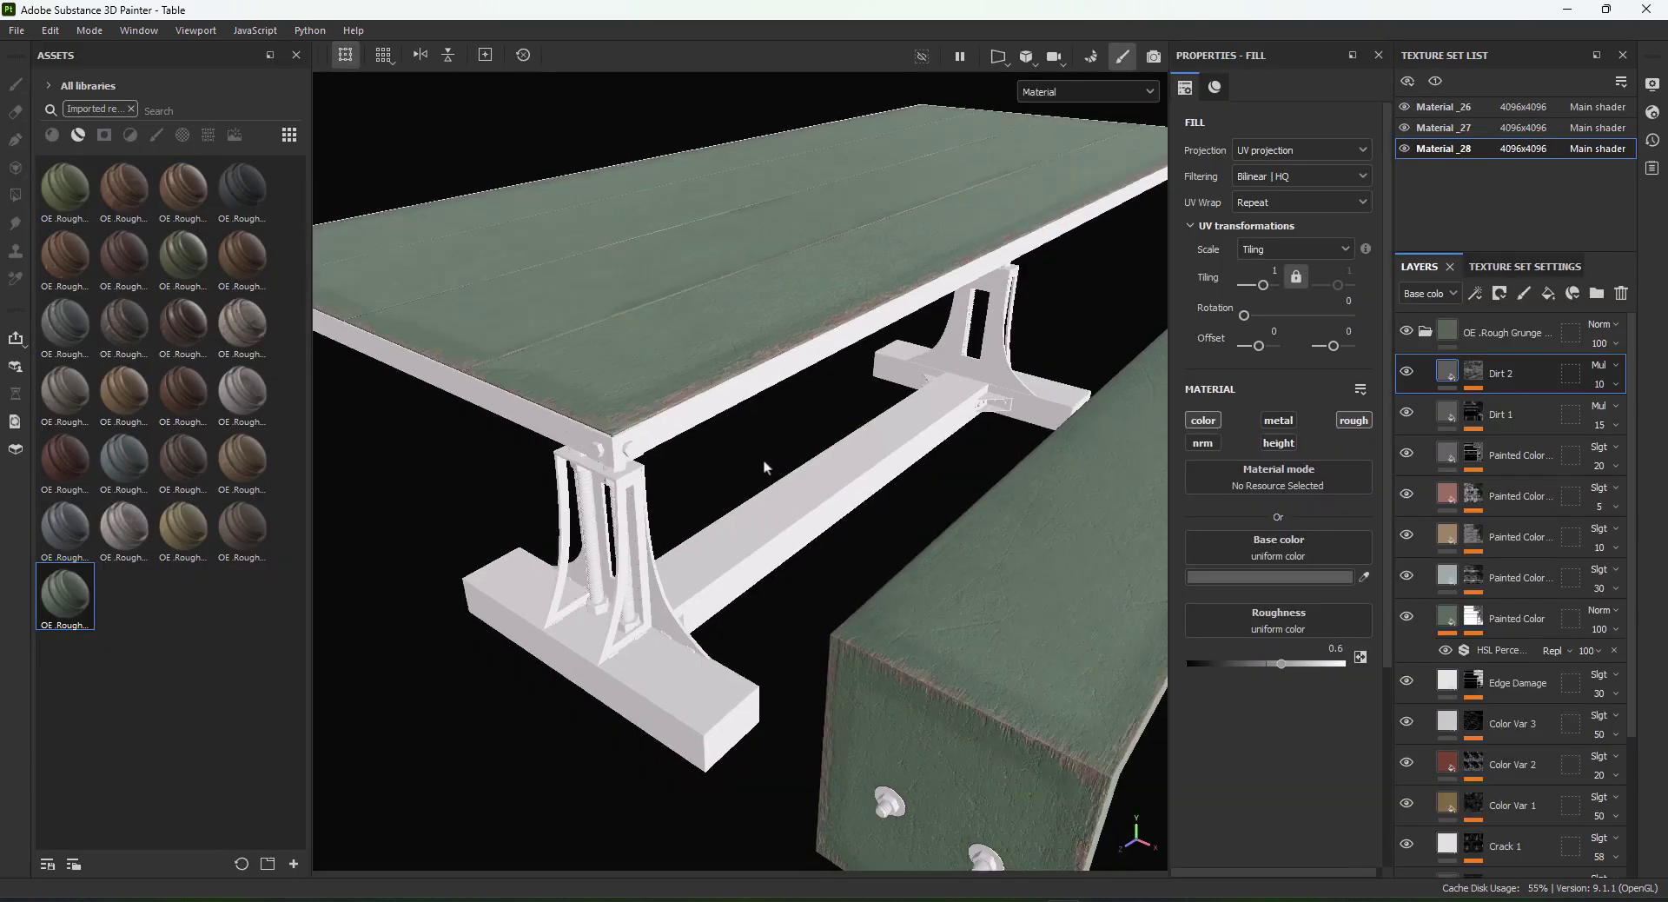